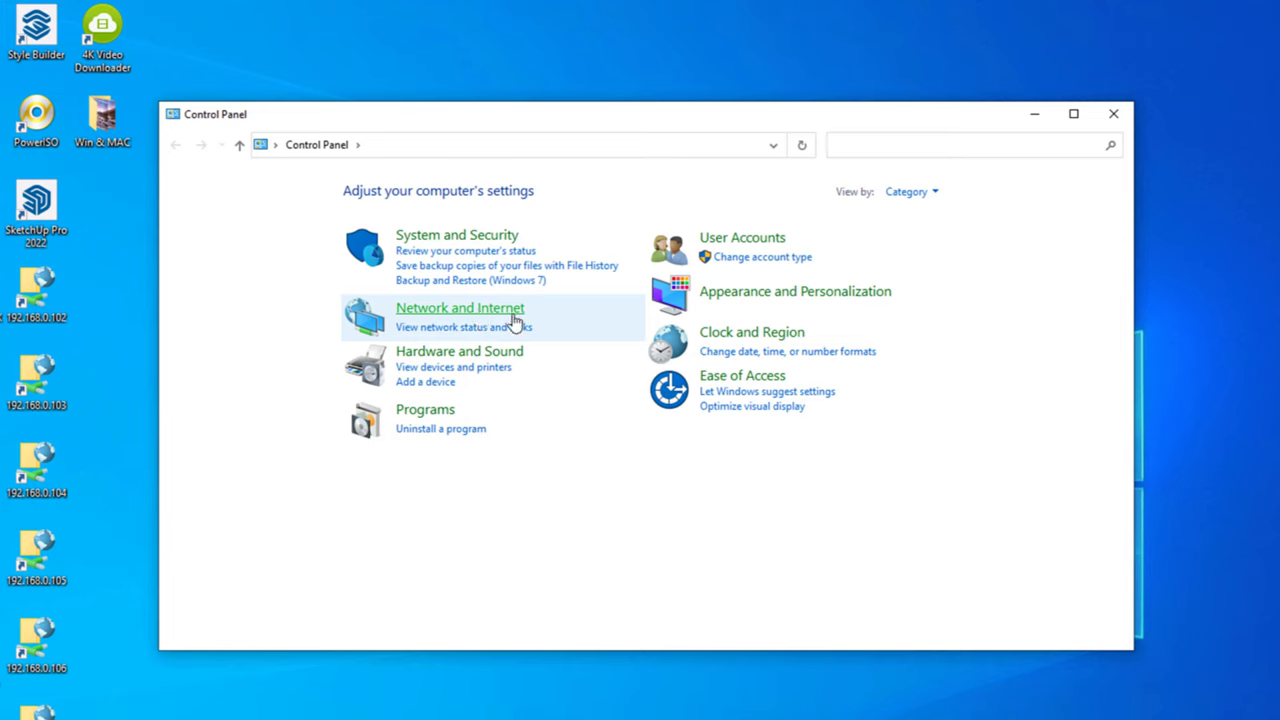
Open the advanced sharing settings of the Network and Sharing Center
click(512, 312)
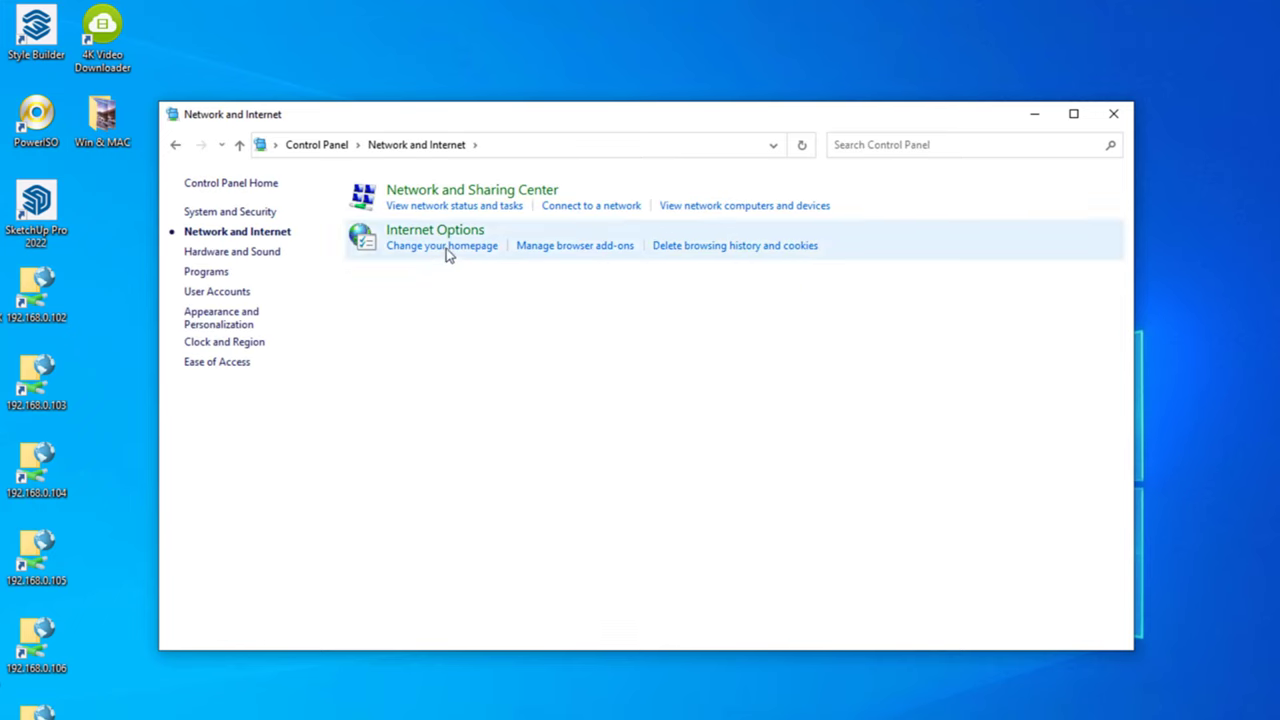
click(467, 190)
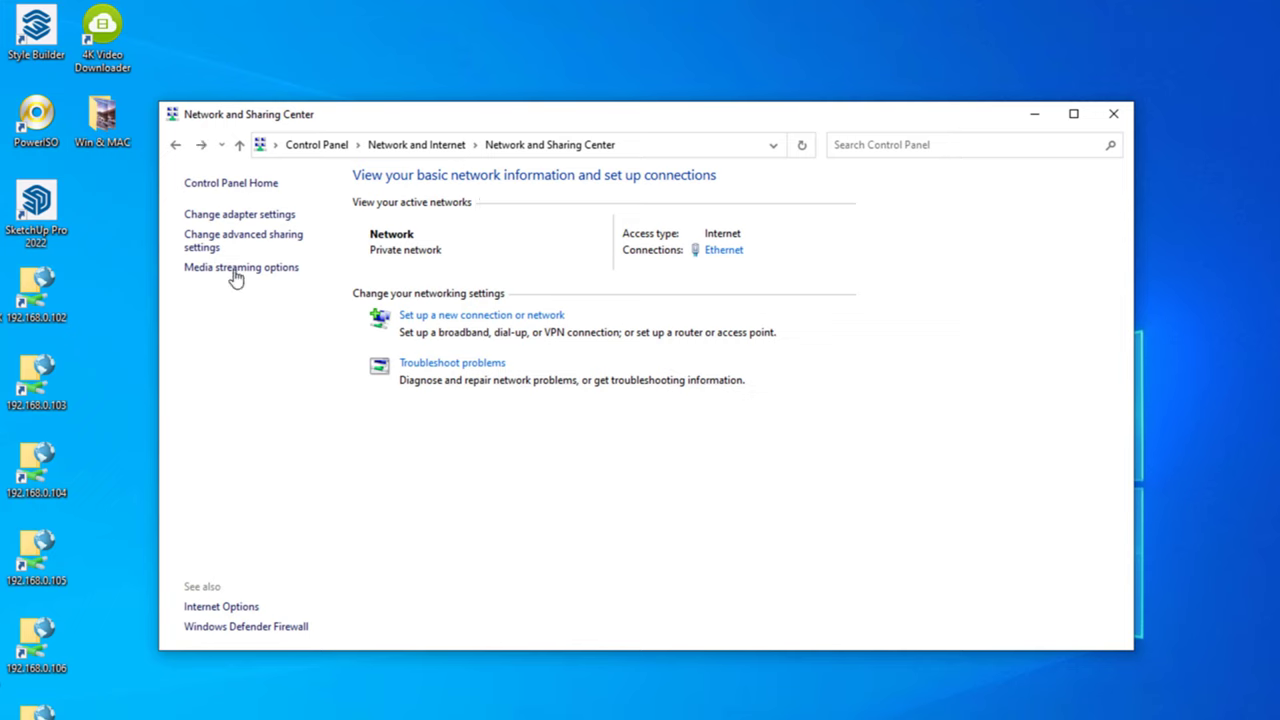
click(228, 244)
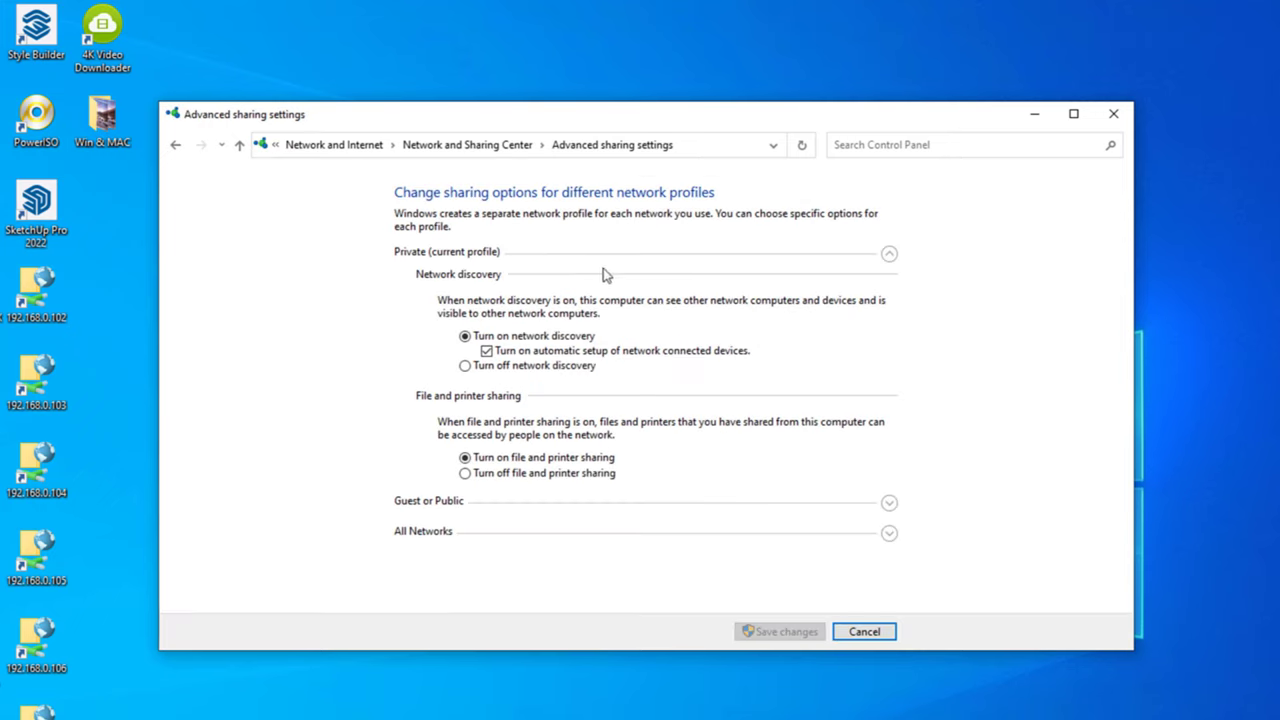
Turn on network discovery and file and printer sharing for the Private profile, and file and printer sharing for Guest or Public
click(889, 253)
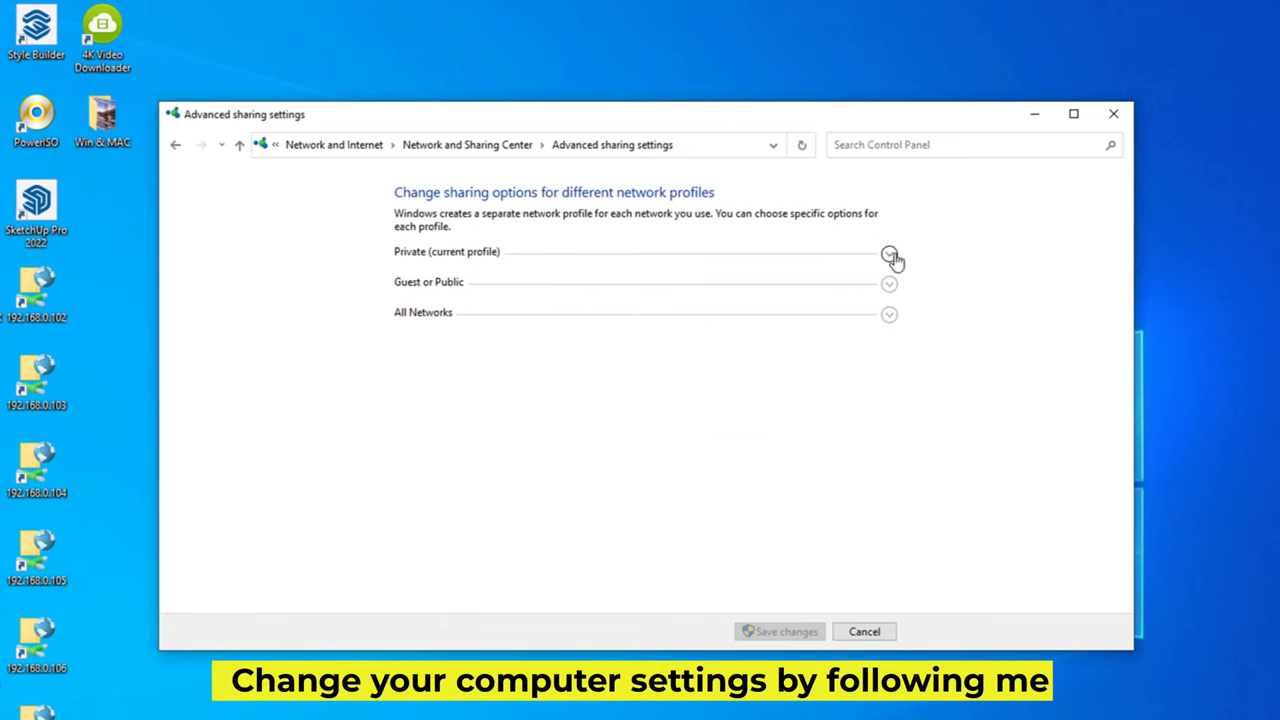
click(889, 254)
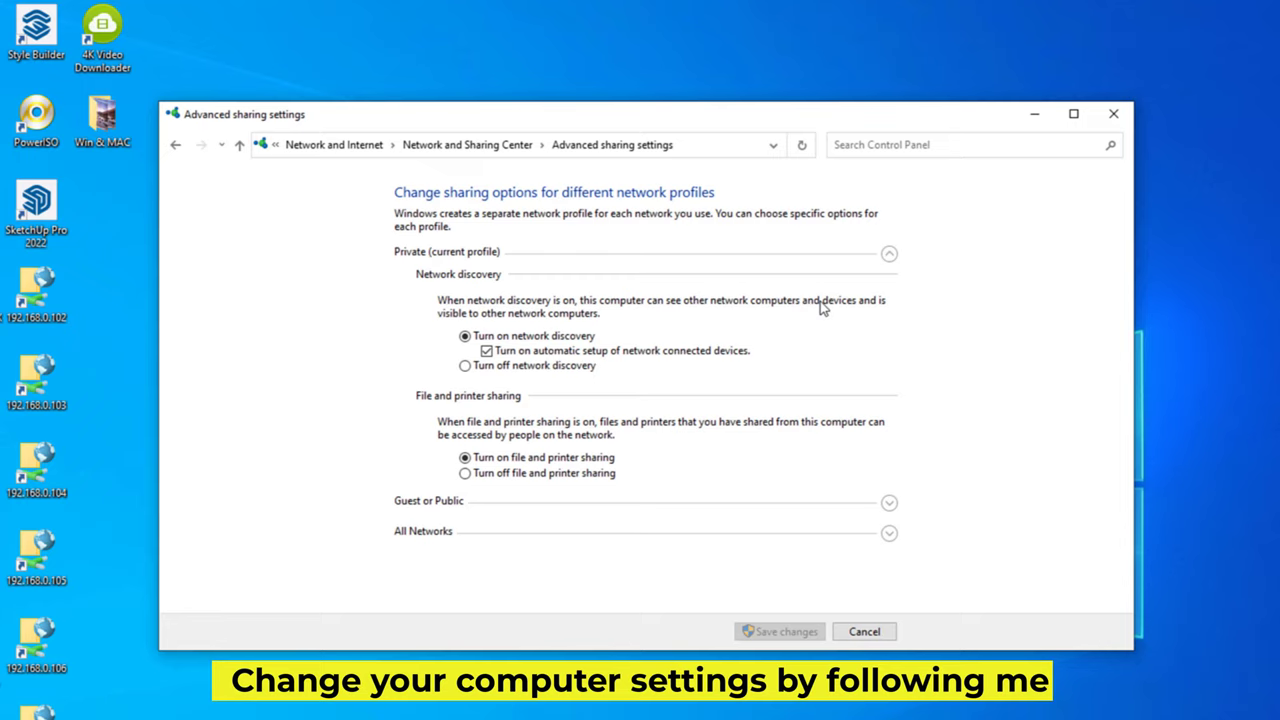
click(466, 337)
click(466, 458)
click(889, 503)
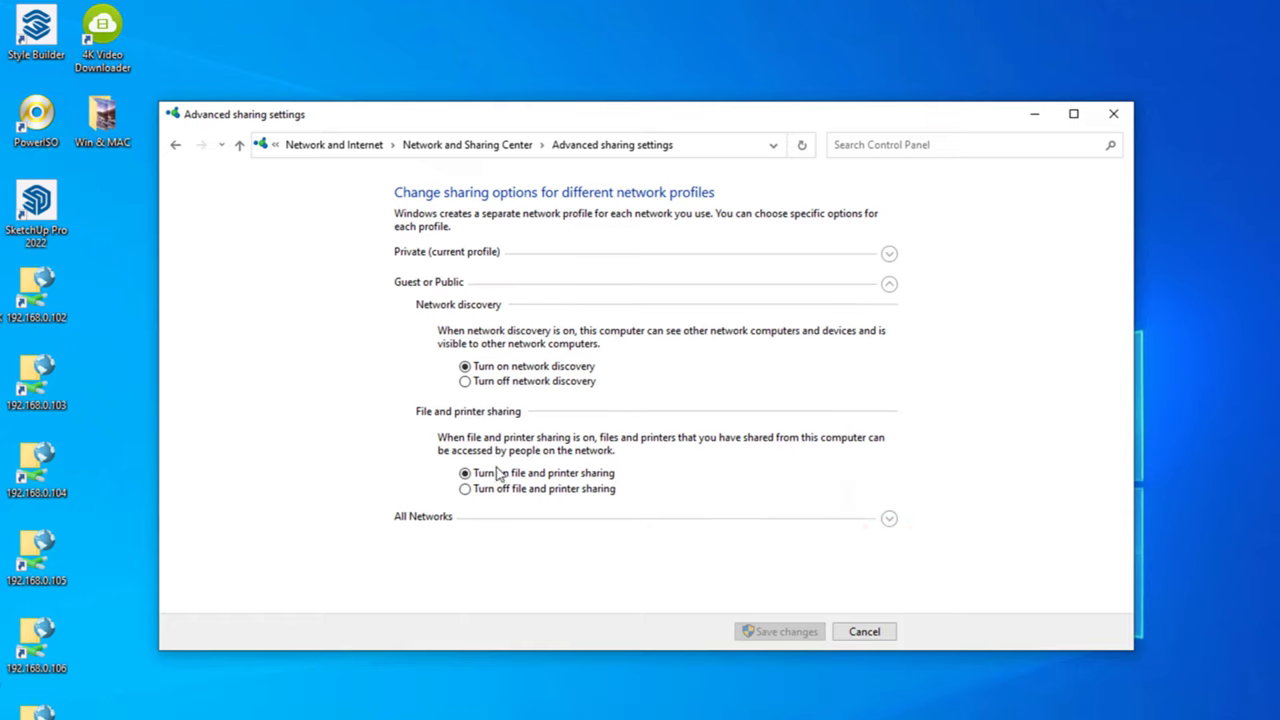
click(583, 476)
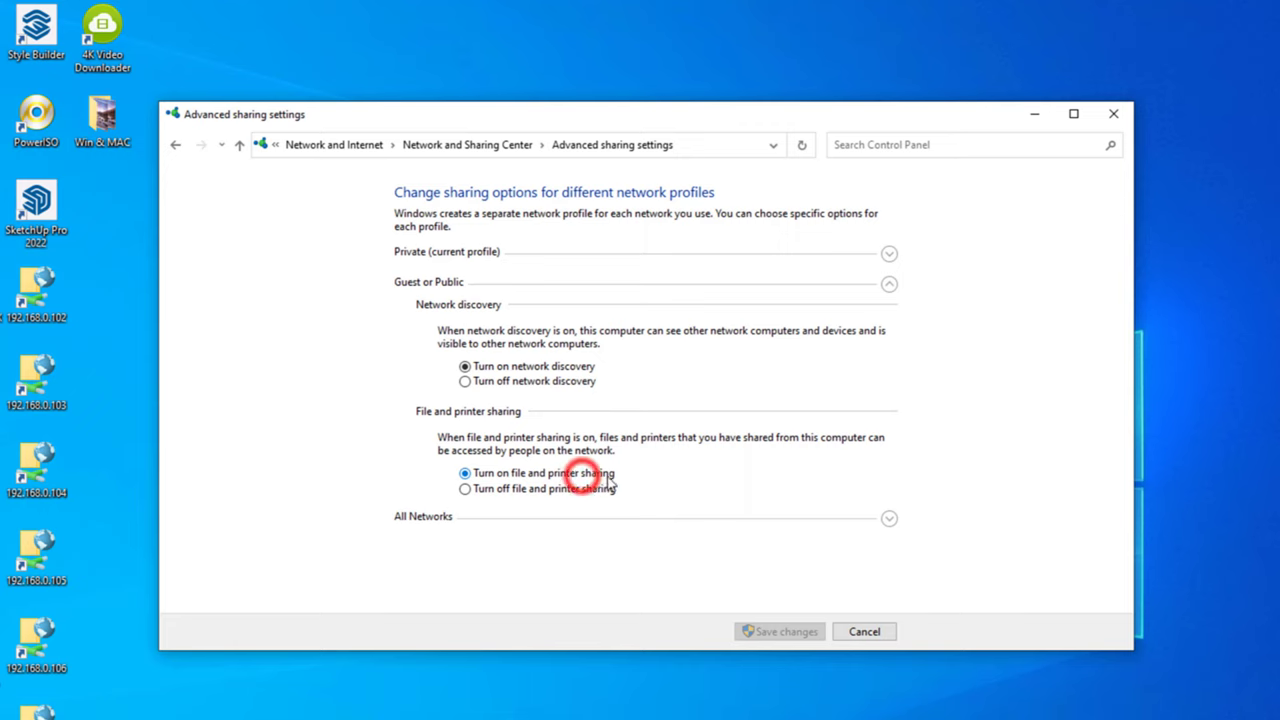
For All Networks, turn on Public folder sharing with read and write access and use 128-bit encryption for file sharing connections
click(889, 519)
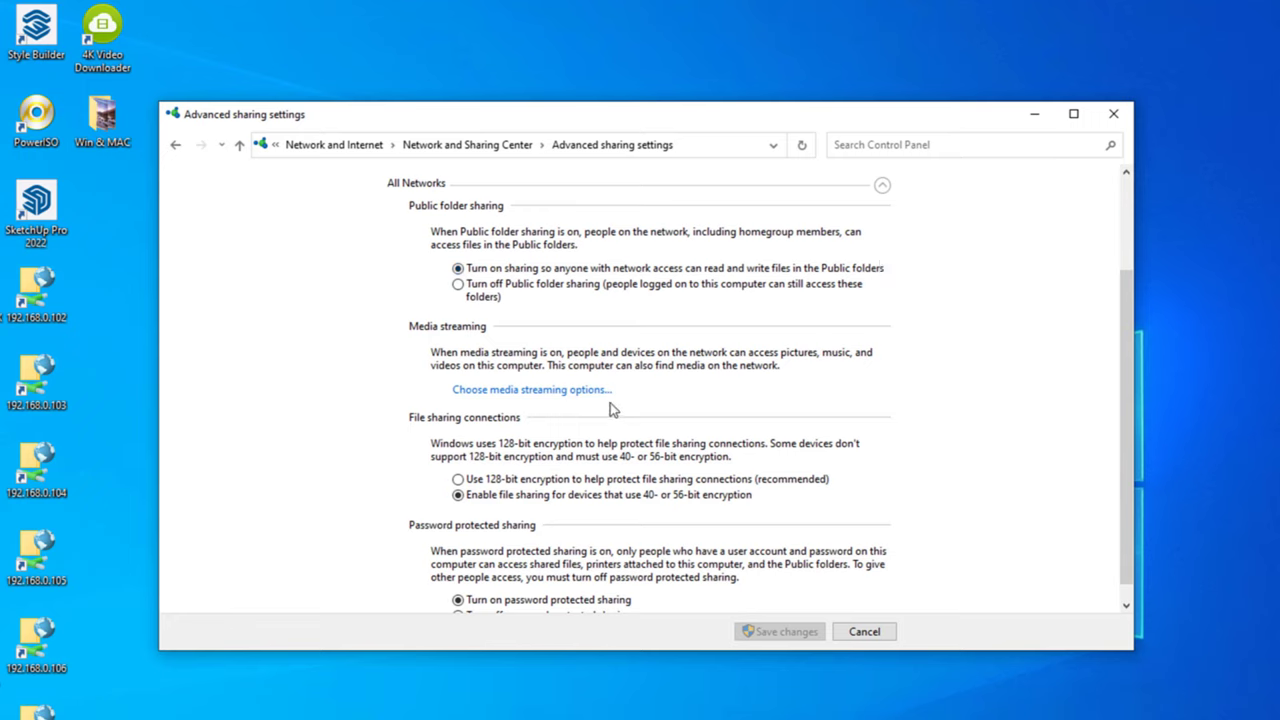
click(497, 270)
click(459, 480)
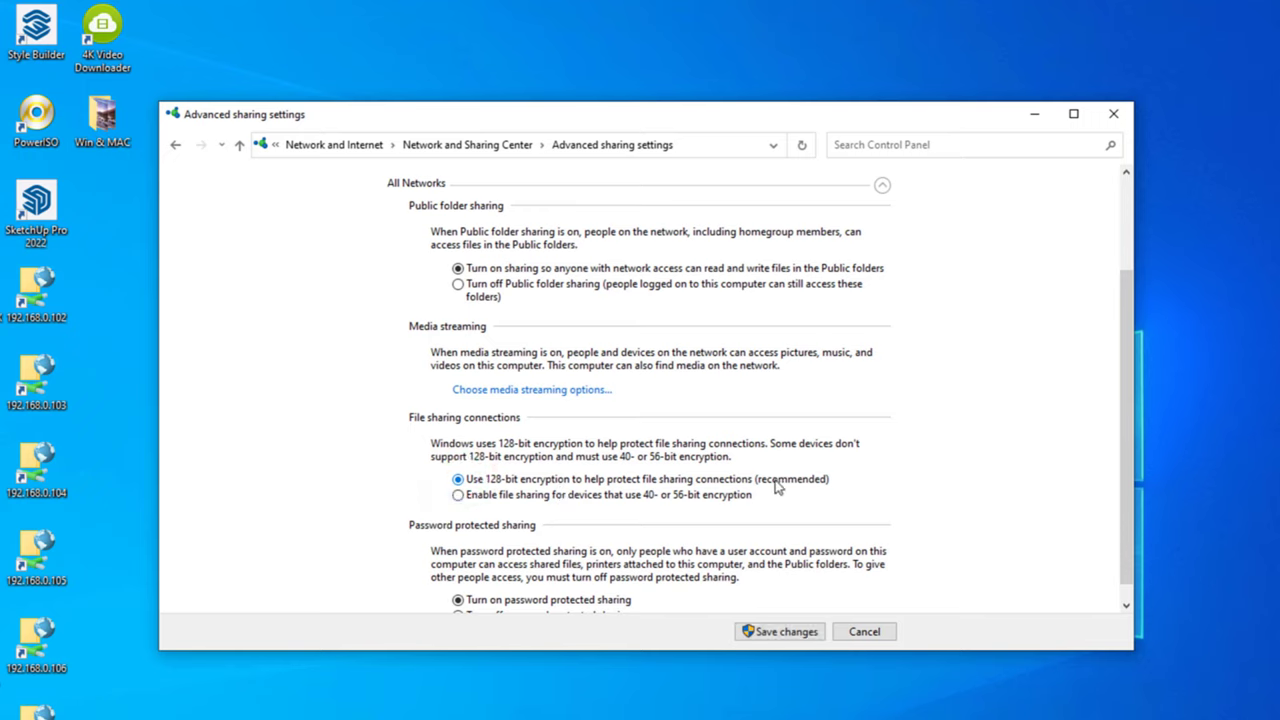
Turn off password protected sharing, save the sharing changes and close the Network and Sharing Center
scroll(778, 487, down, 1)
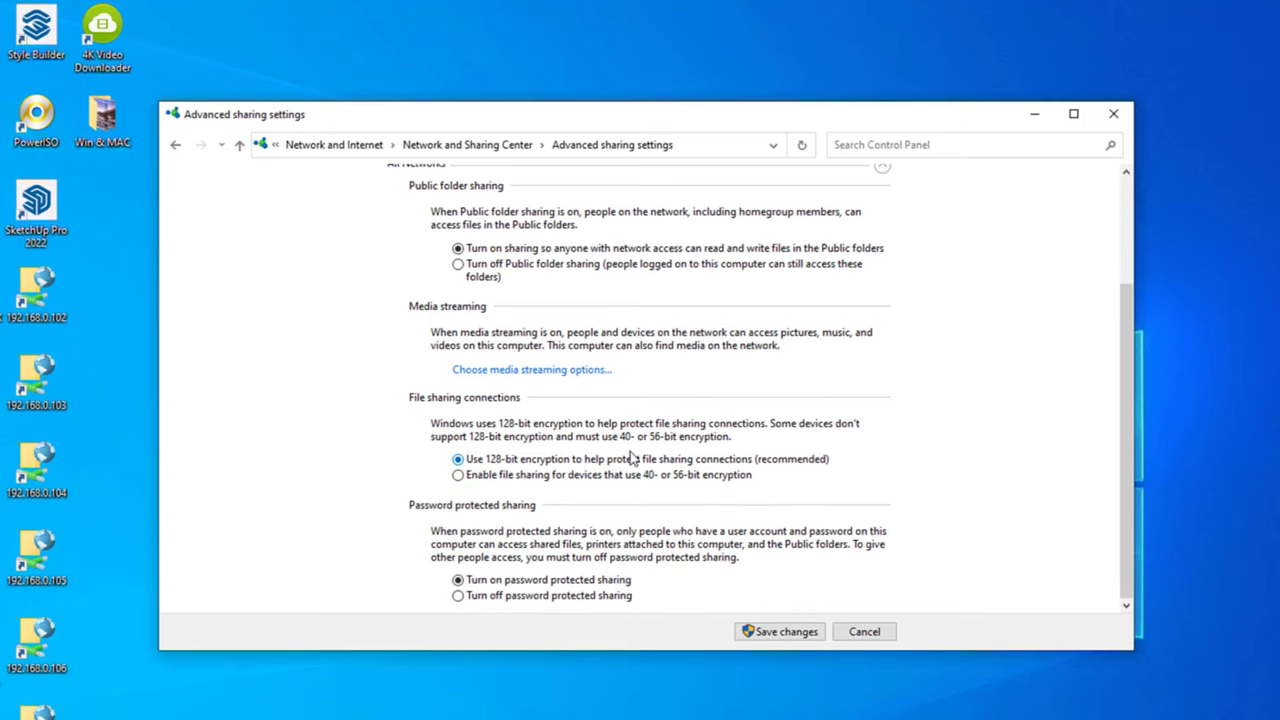
click(466, 598)
click(787, 632)
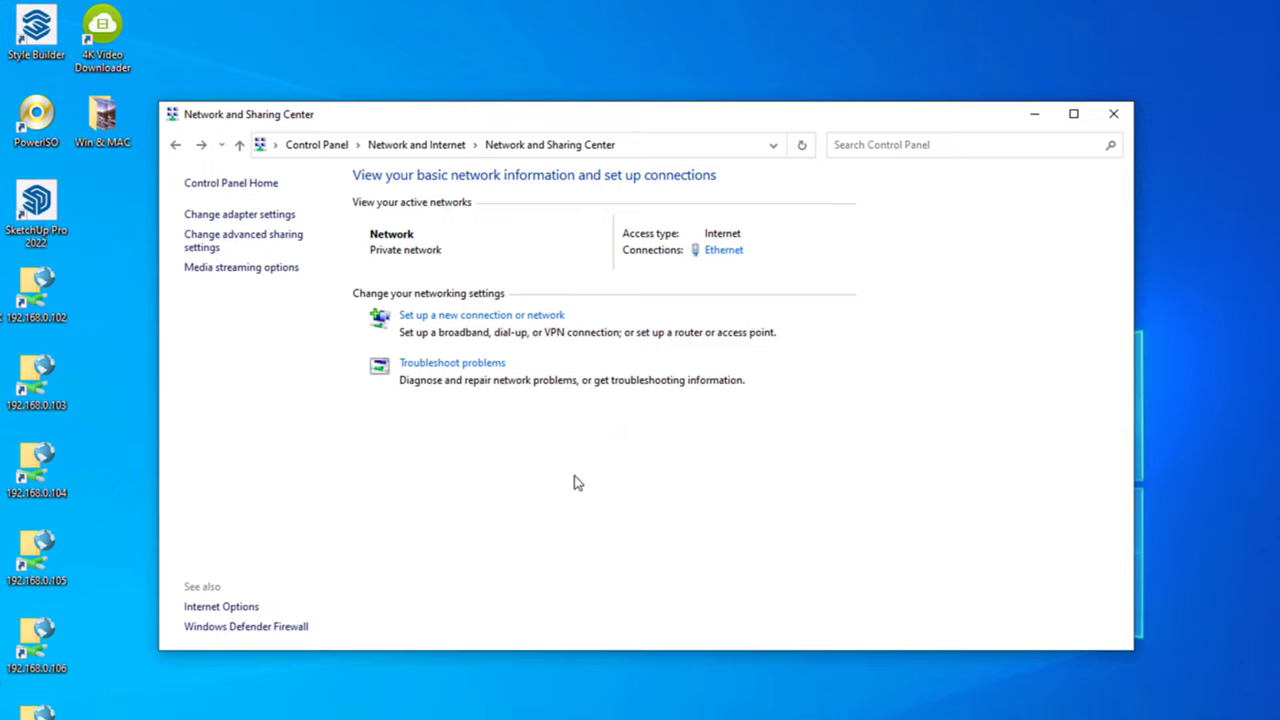
click(1115, 116)
click(318, 425)
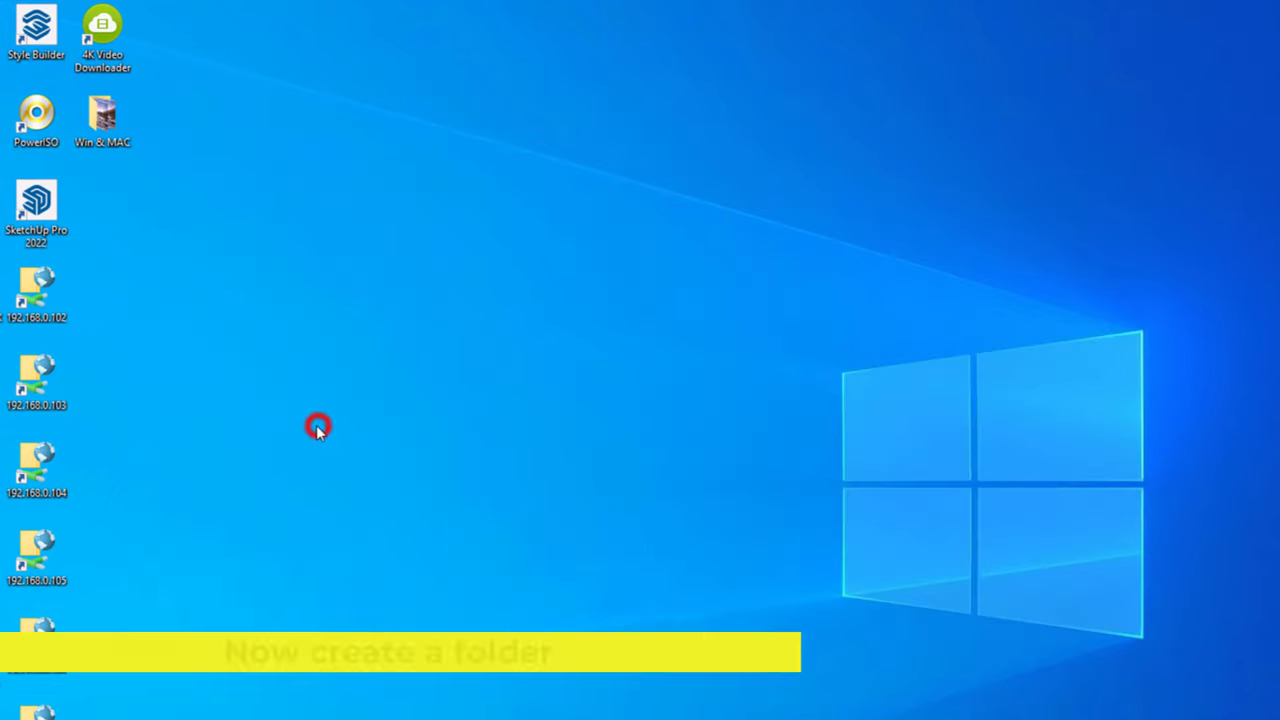
Create a new folder named "Data share" on the desktop
right_click(214, 410)
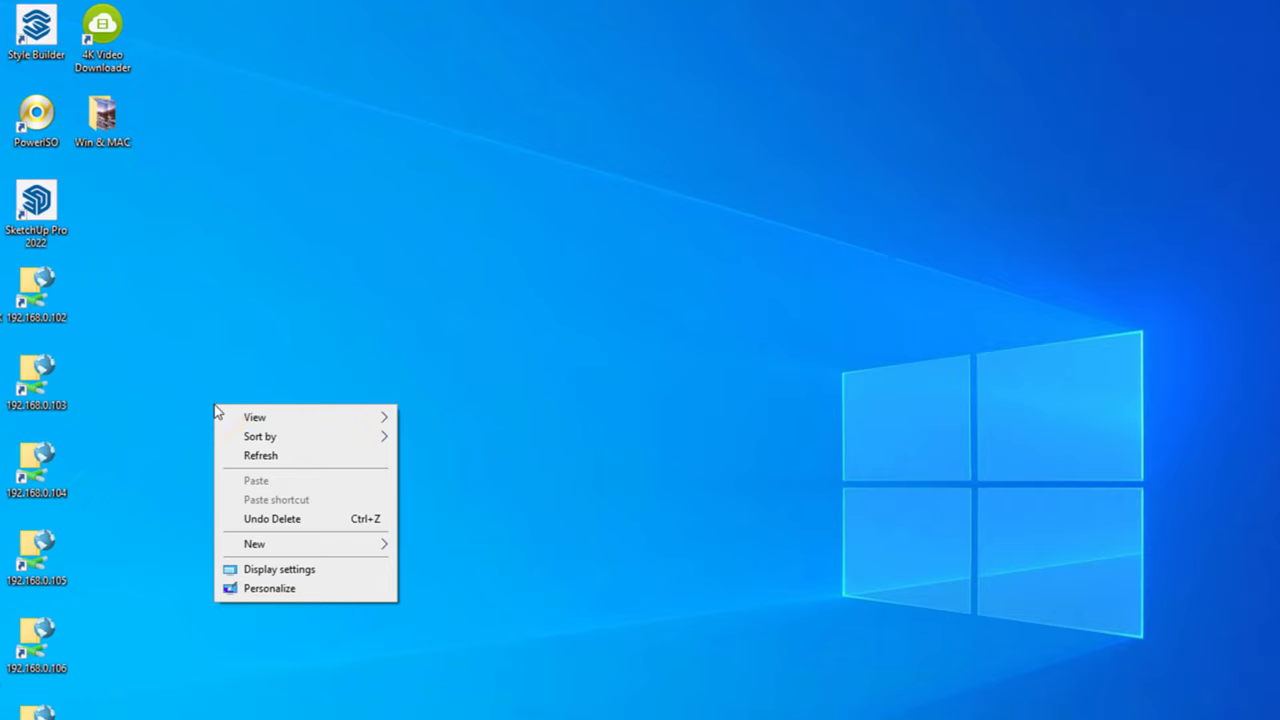
mouse_move(288, 548)
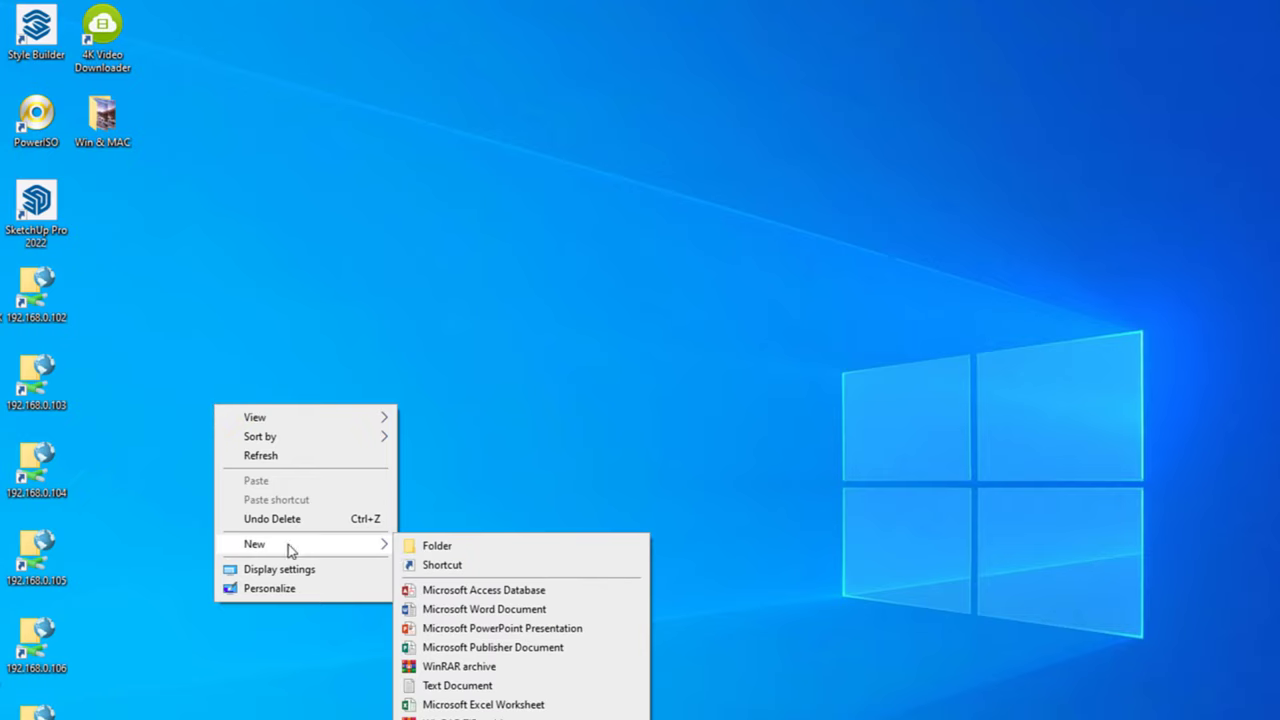
click(440, 546)
text(Da)
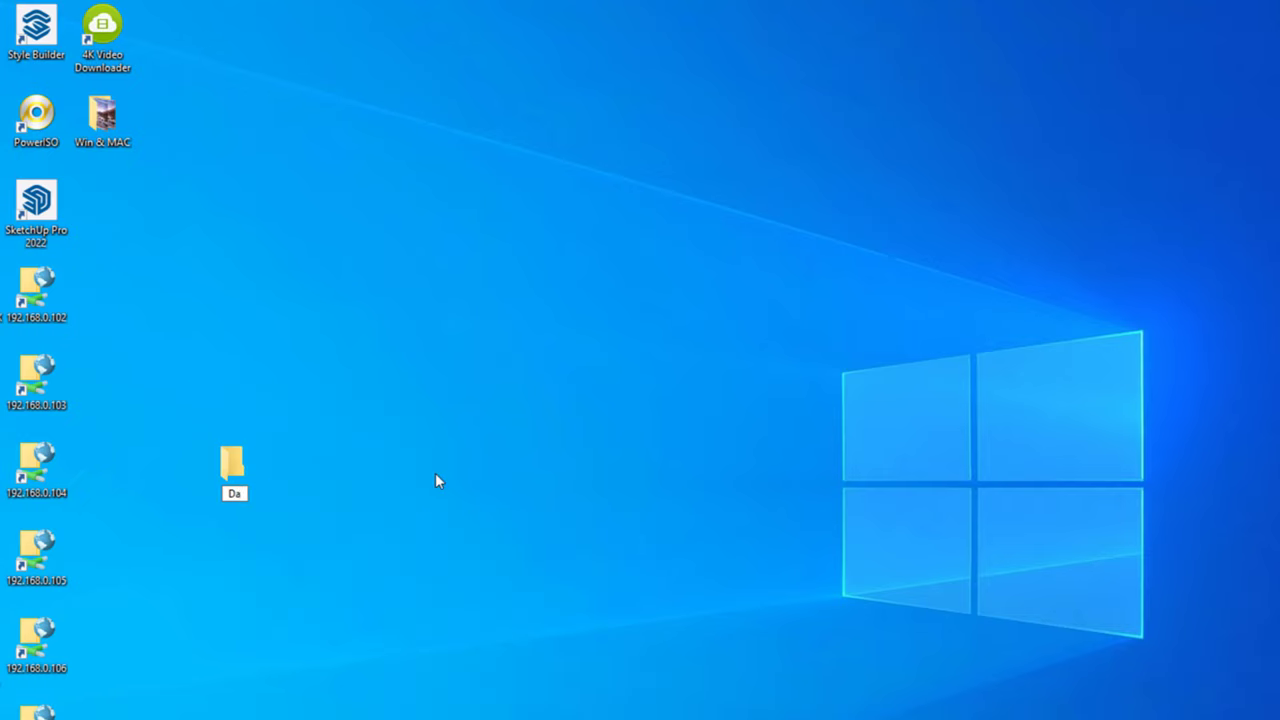
text(ta share)
click(287, 515)
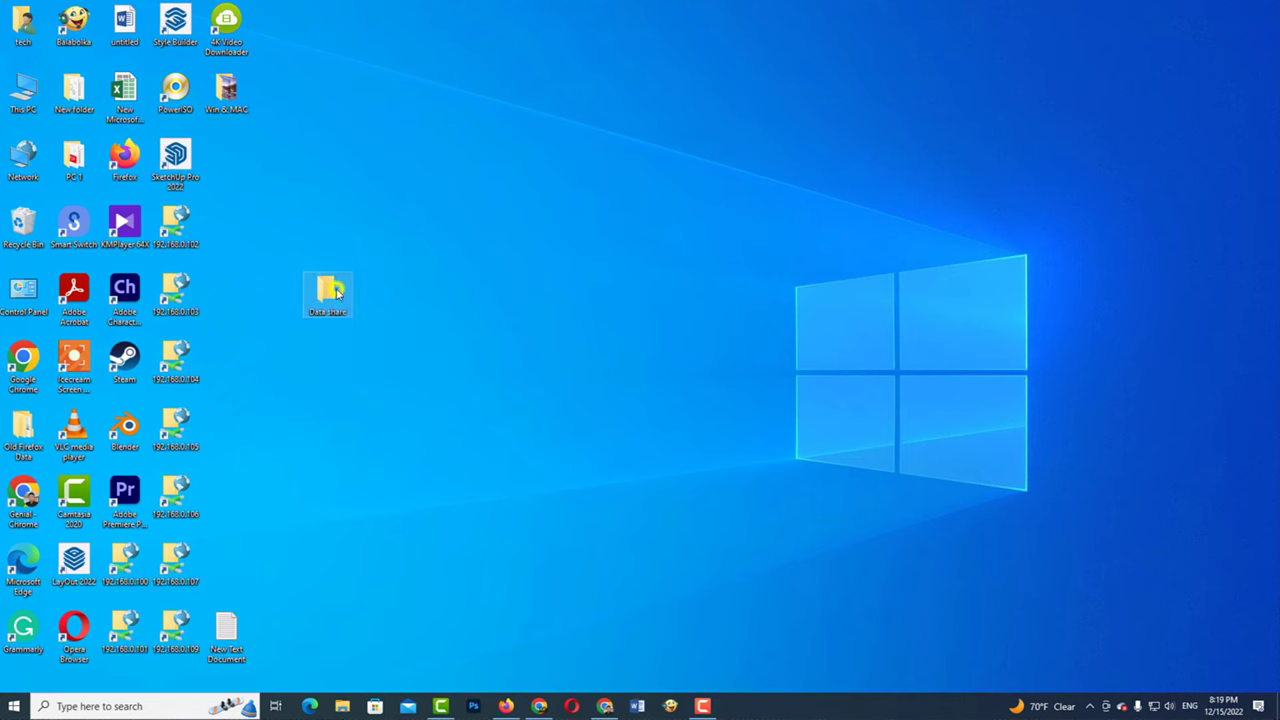
Open the network sharing options of the Data share folder and add Everyone to the people it is shared with
right_click(337, 290)
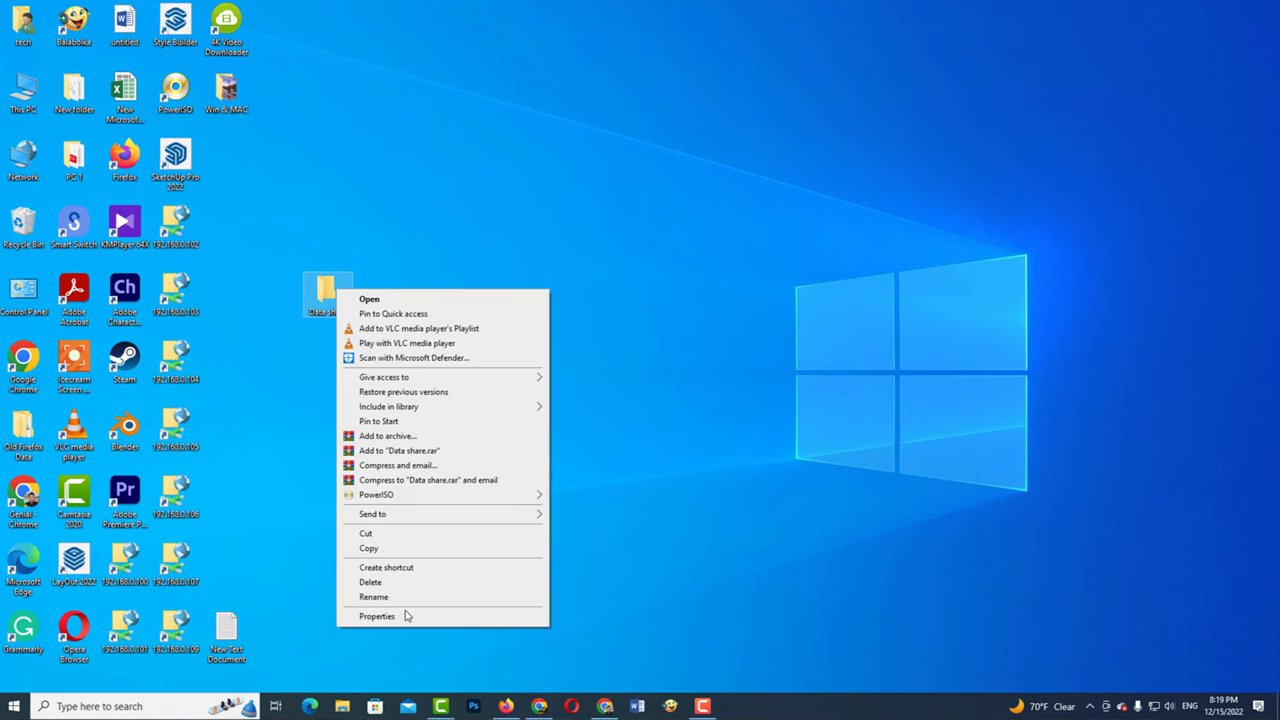
click(410, 616)
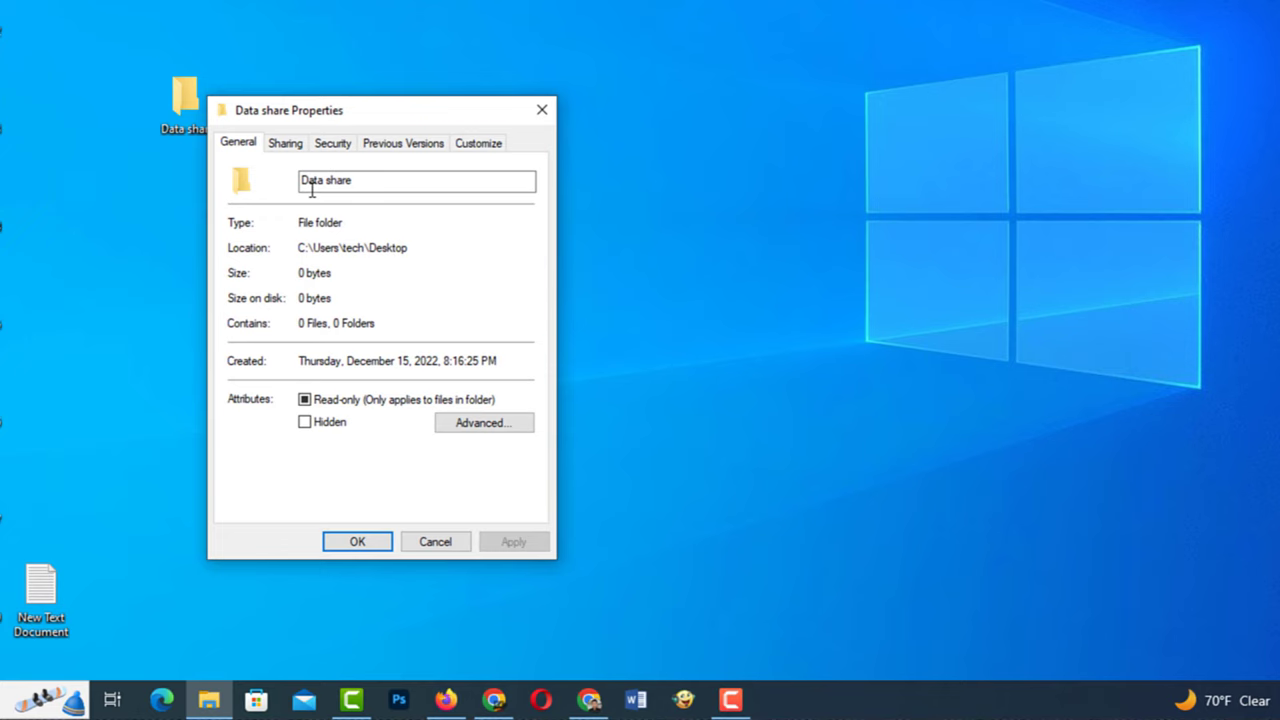
click(285, 143)
click(286, 277)
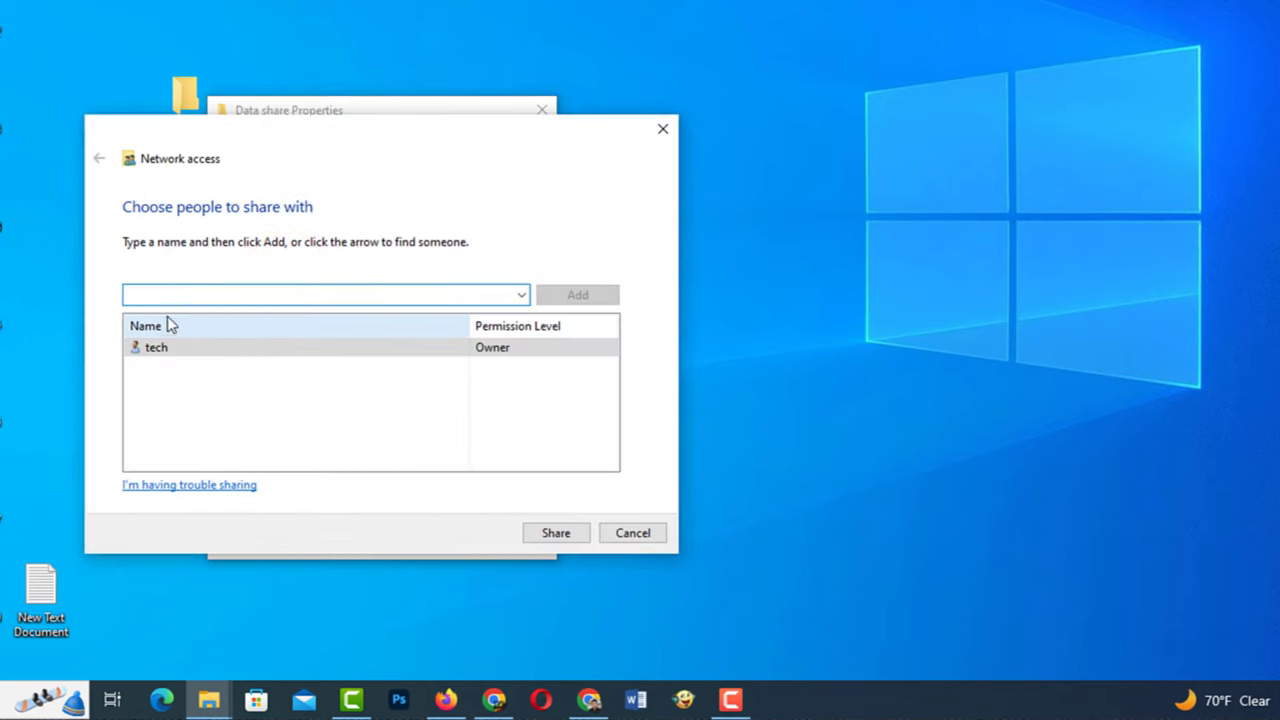
click(521, 295)
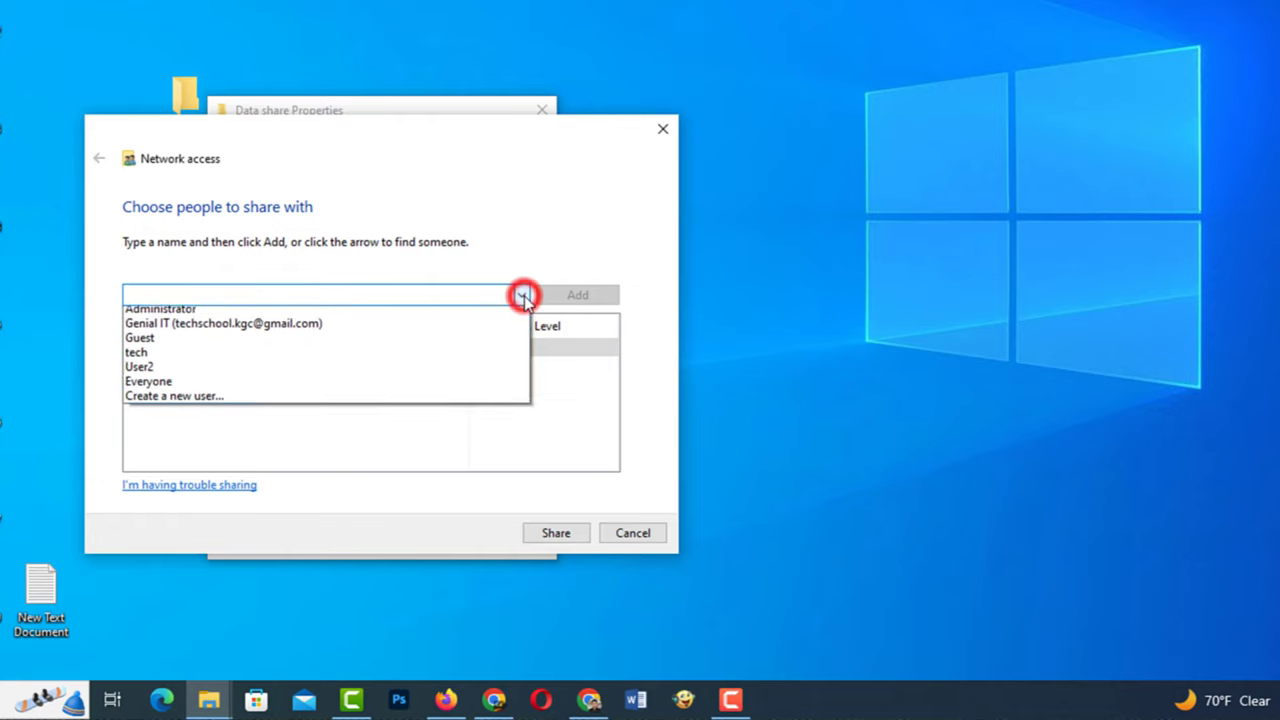
click(186, 387)
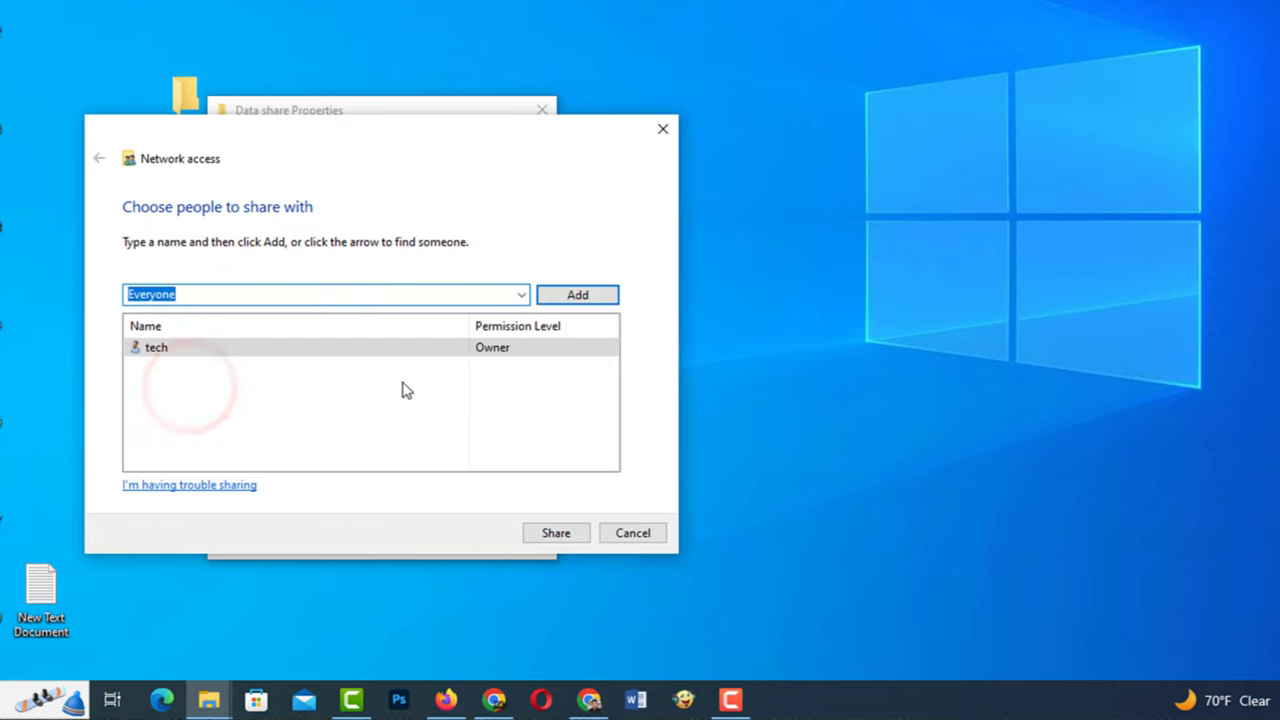
click(583, 298)
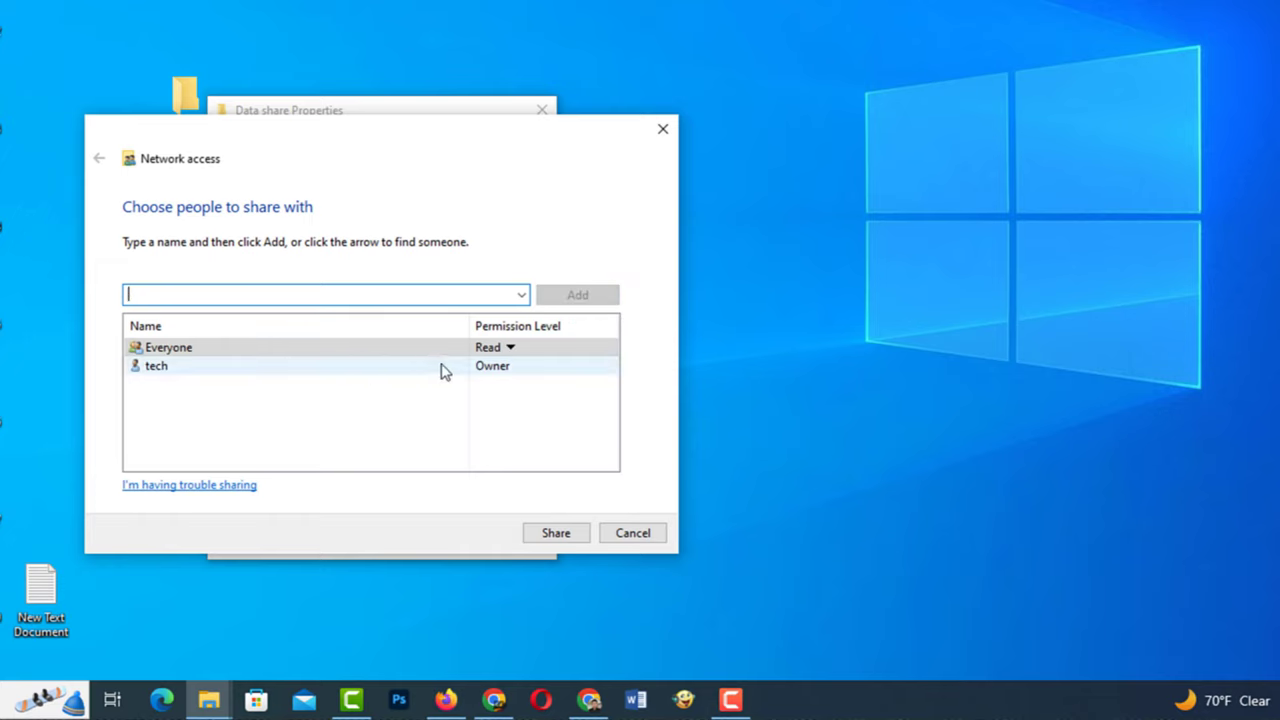
Give Everyone the Read/Write permission level and share the Data share folder
click(509, 348)
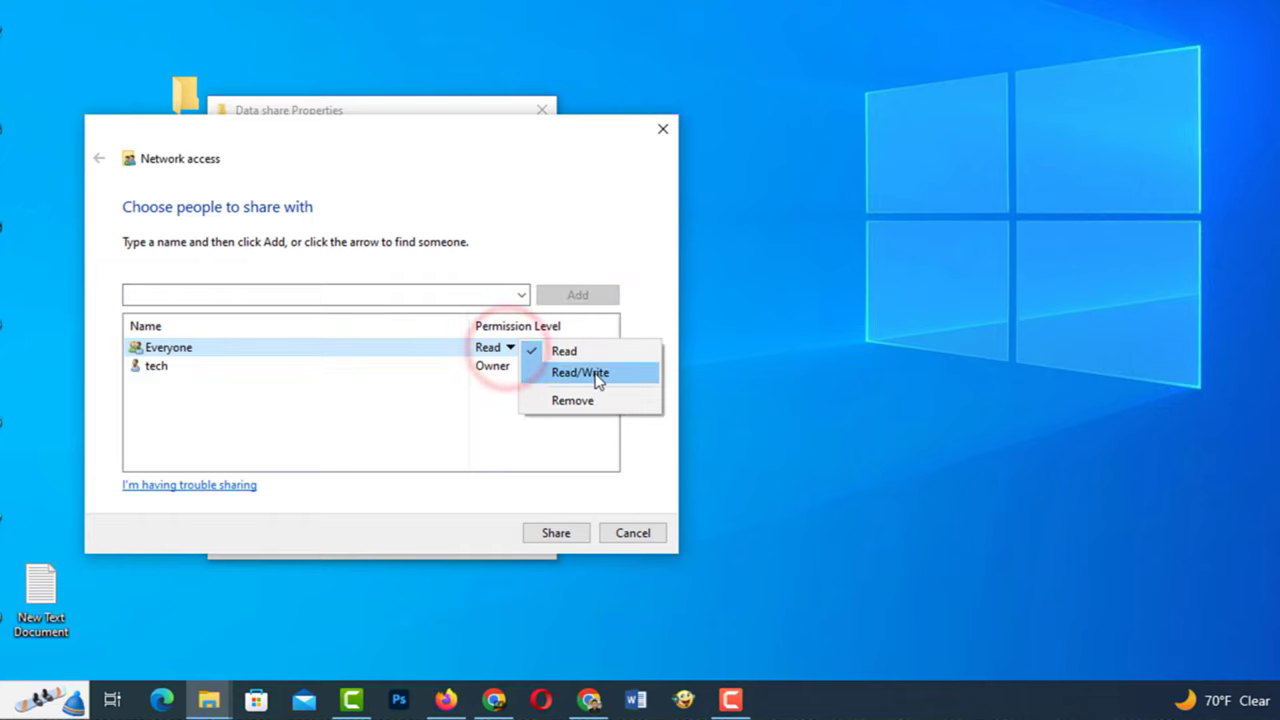
click(592, 371)
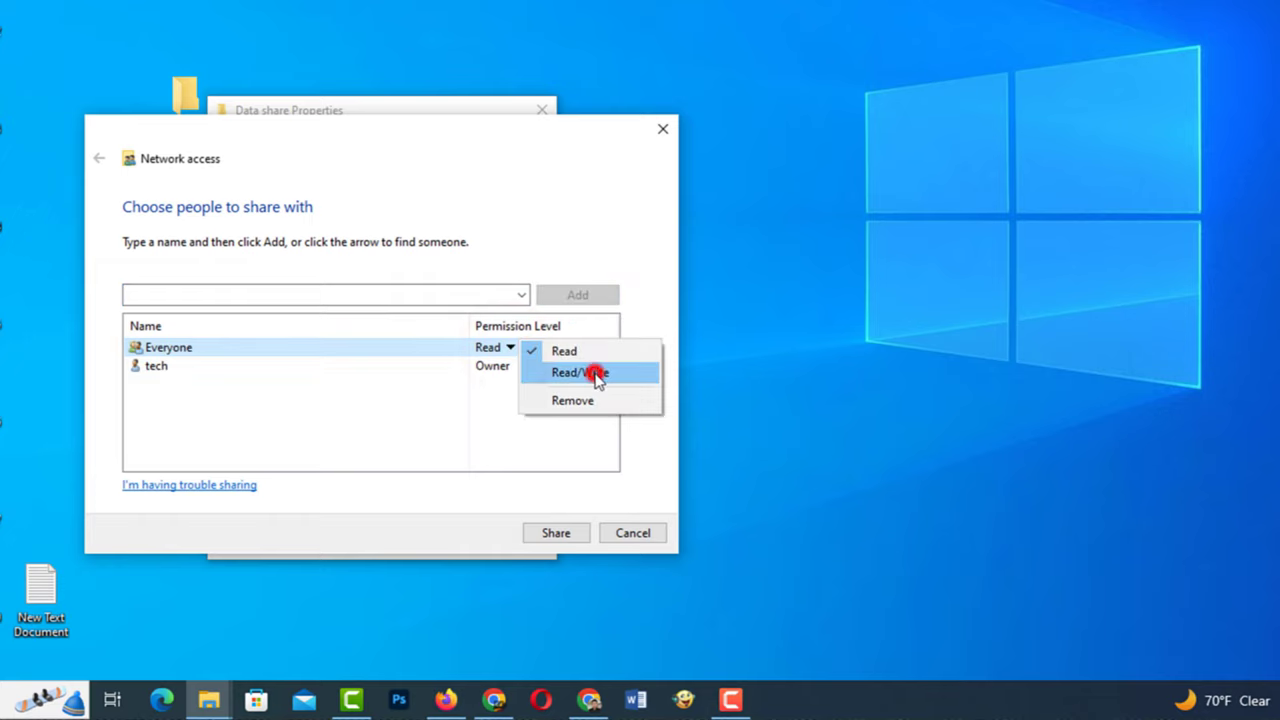
click(558, 533)
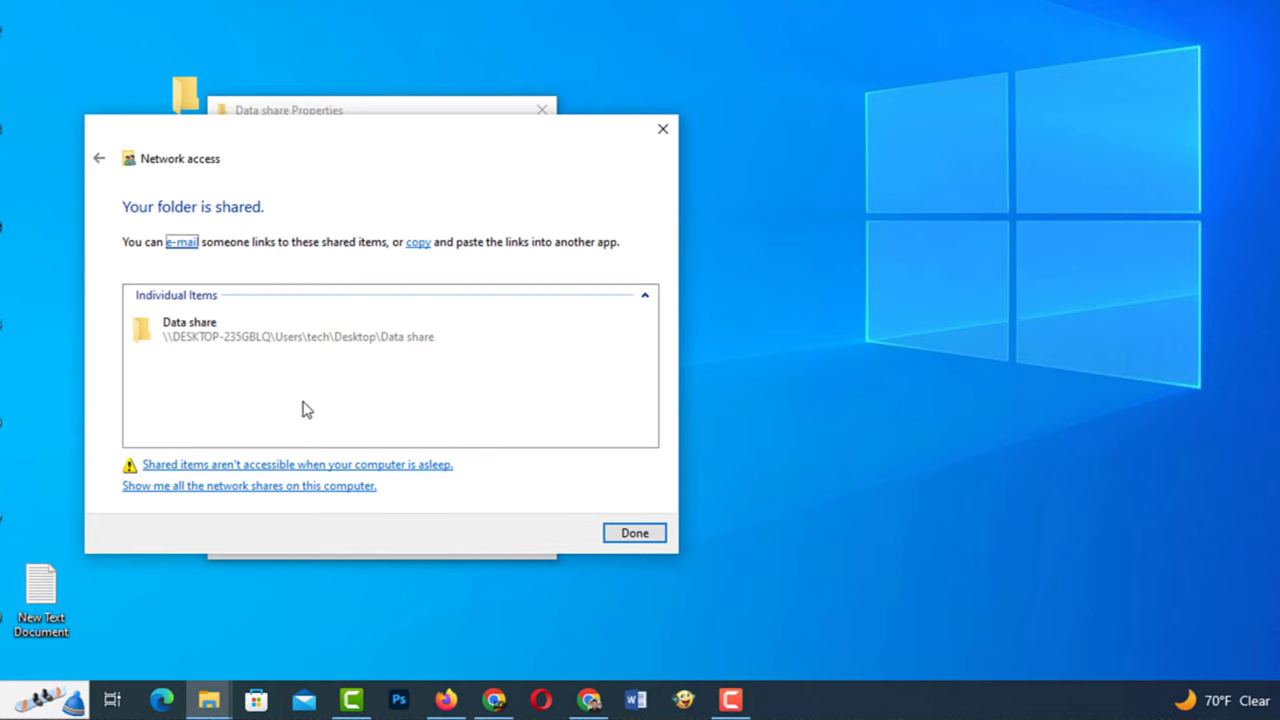
click(660, 535)
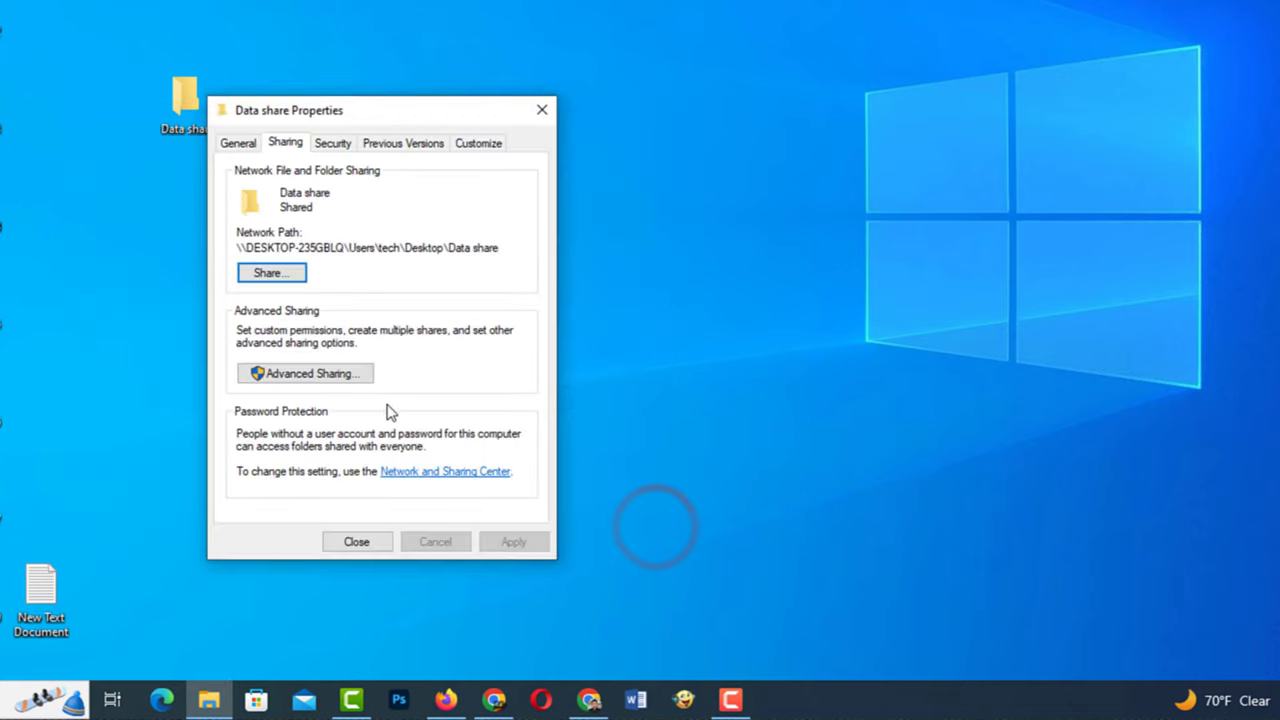
Enable "Share this folder" in the folder's Advanced Sharing settings and close its properties
click(314, 378)
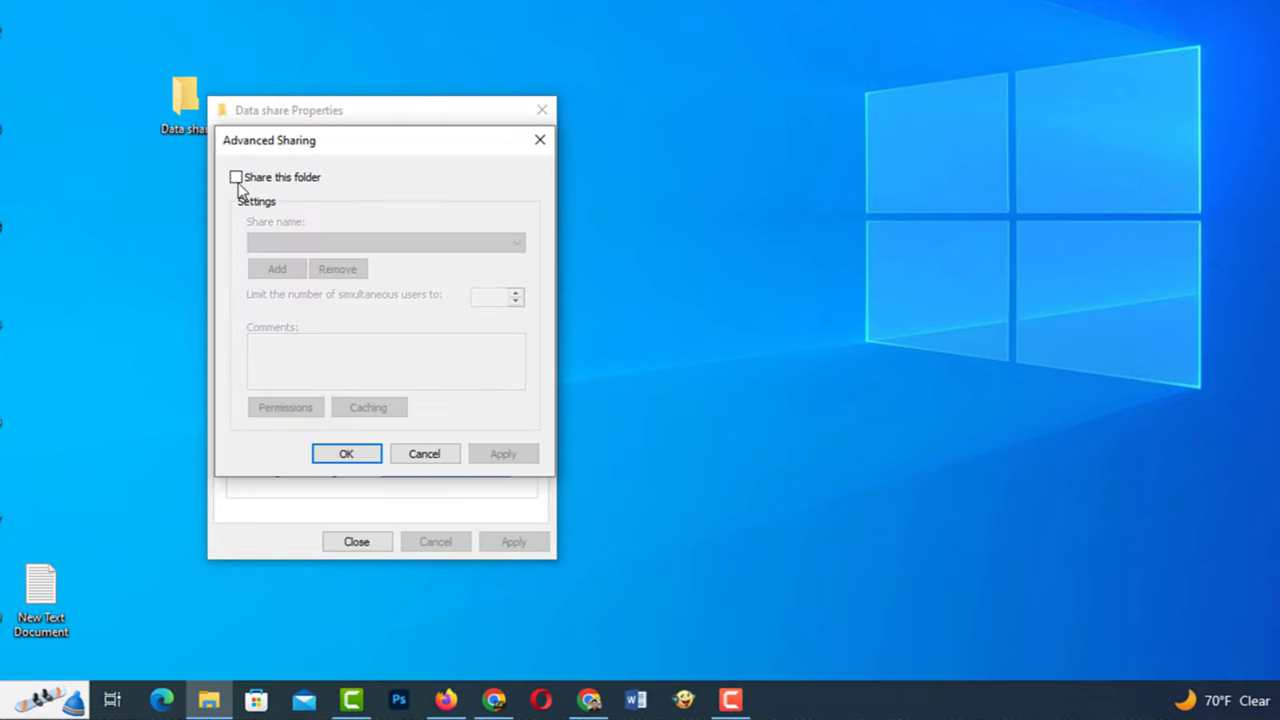
click(238, 178)
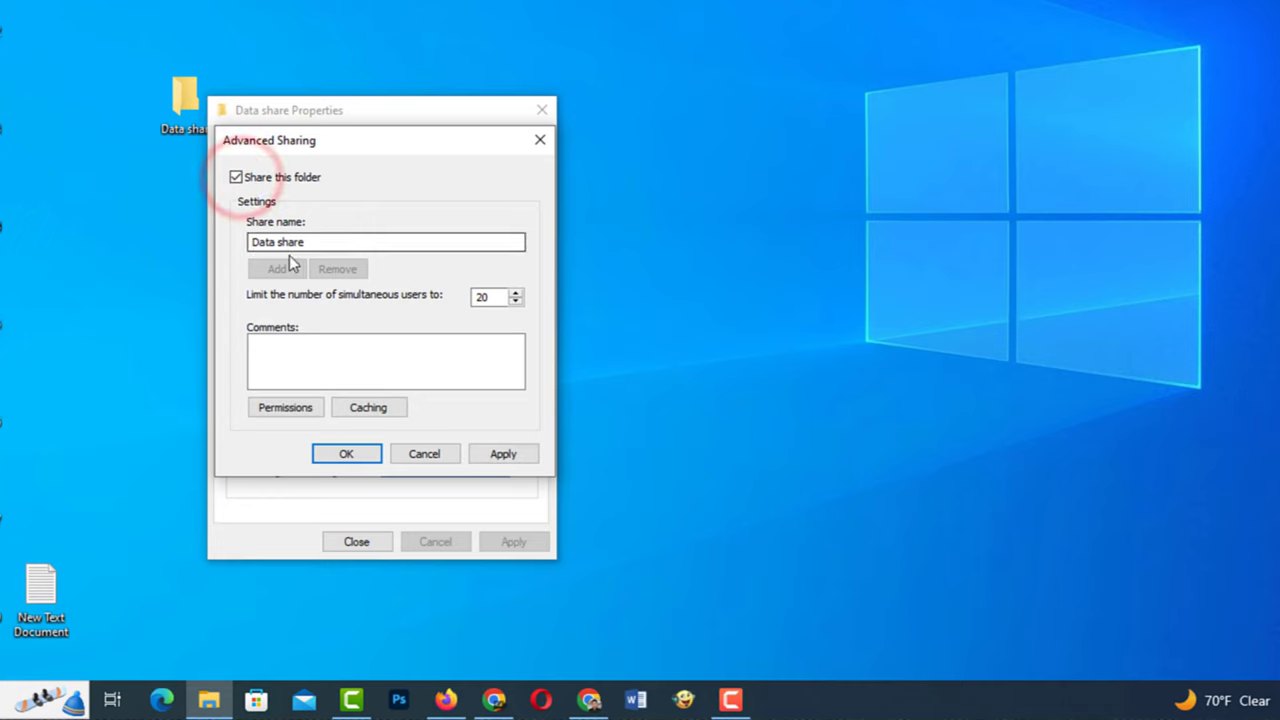
click(347, 455)
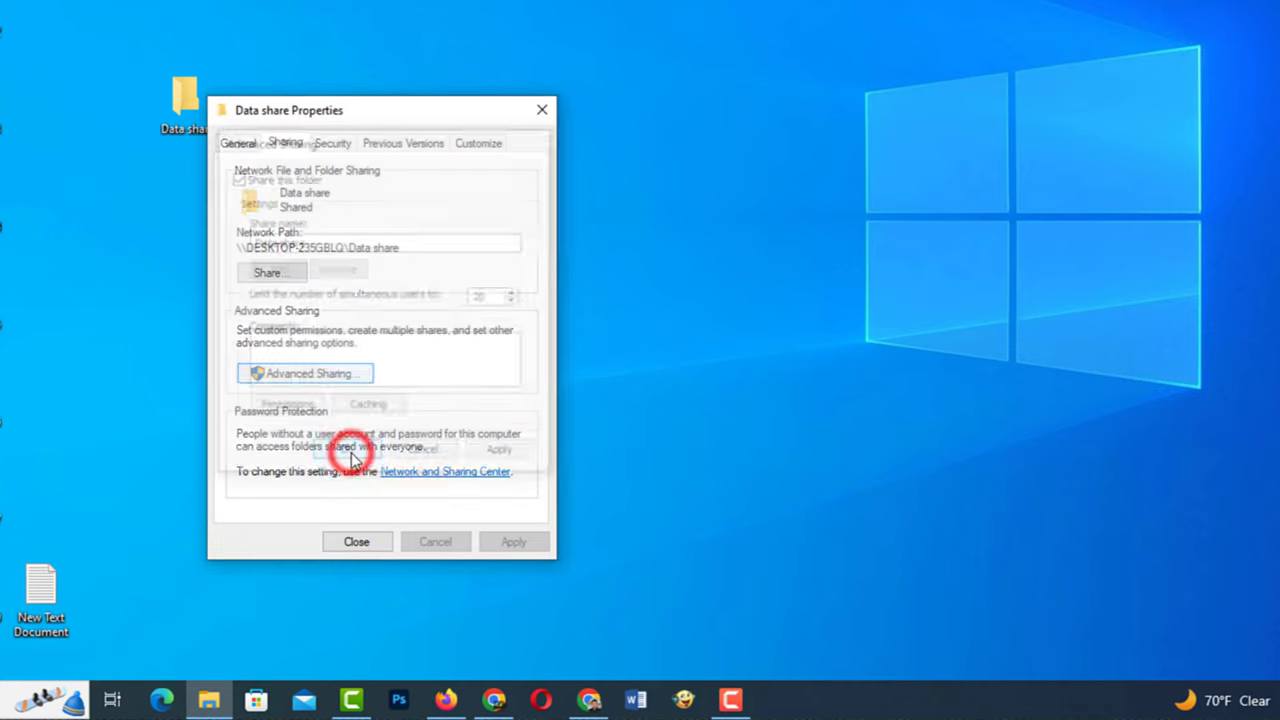
click(358, 542)
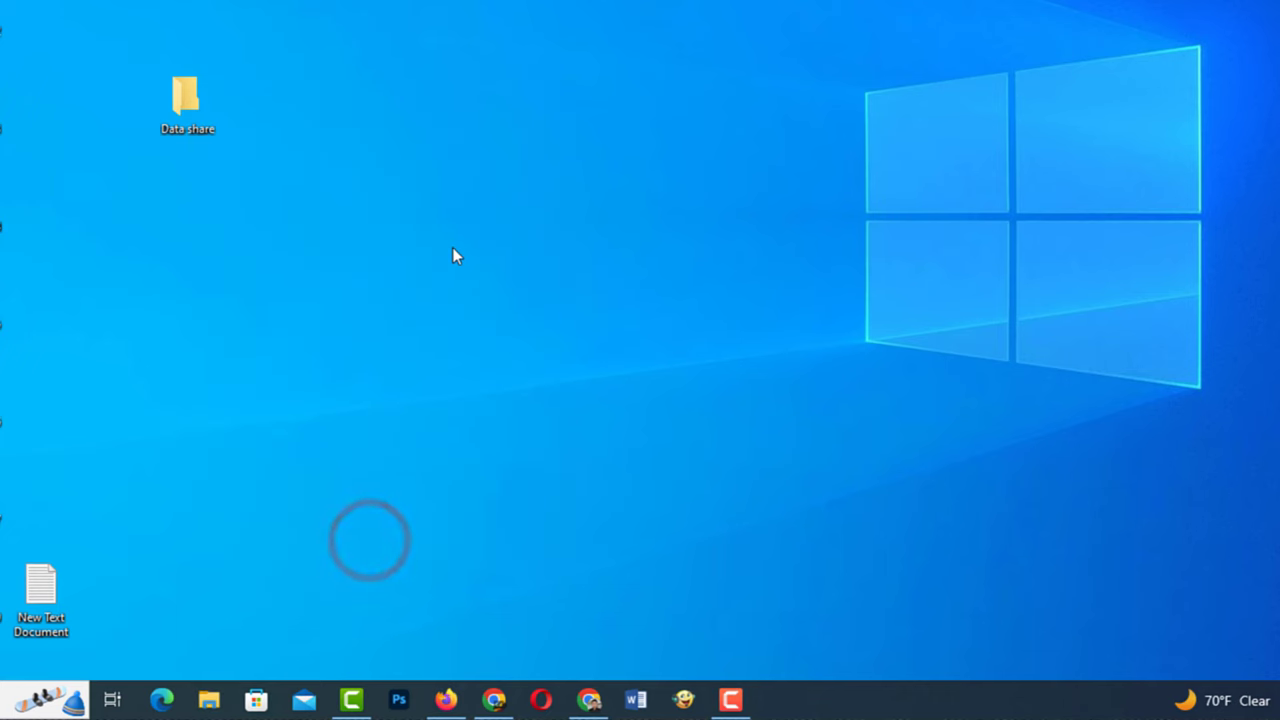
click(443, 257)
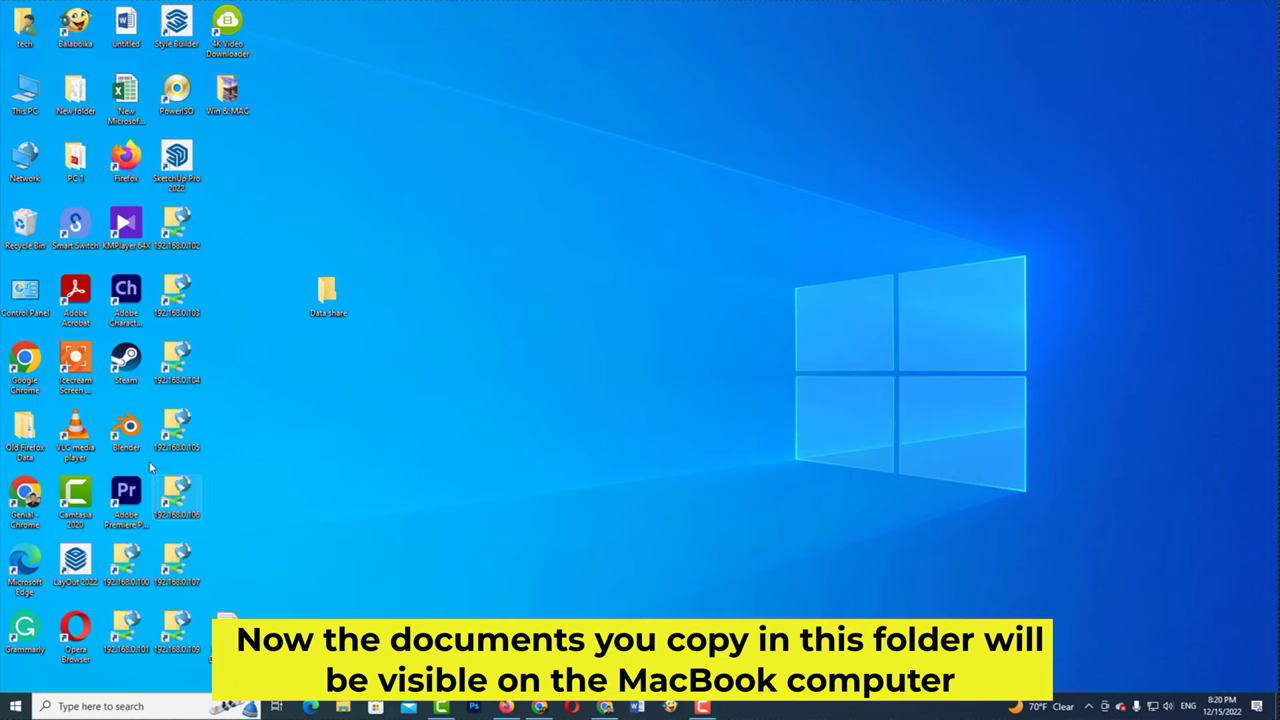
click(27, 93)
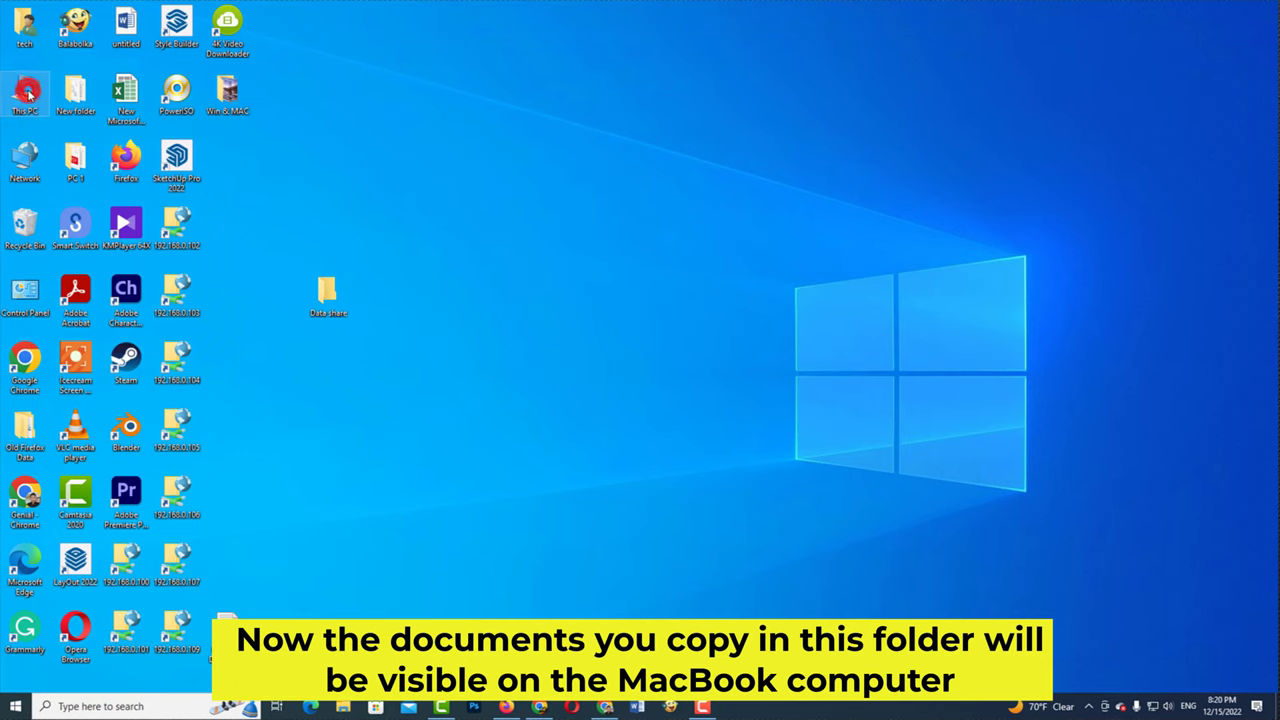
double_click(27, 93)
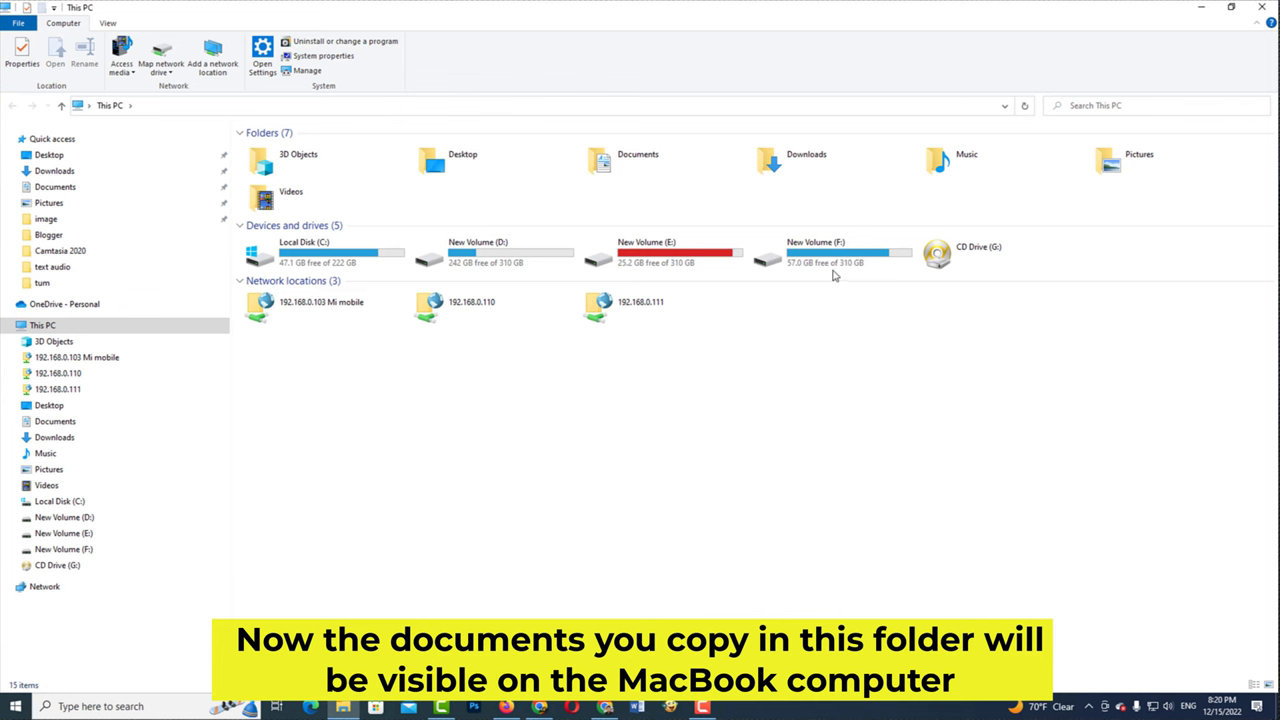
double_click(571, 262)
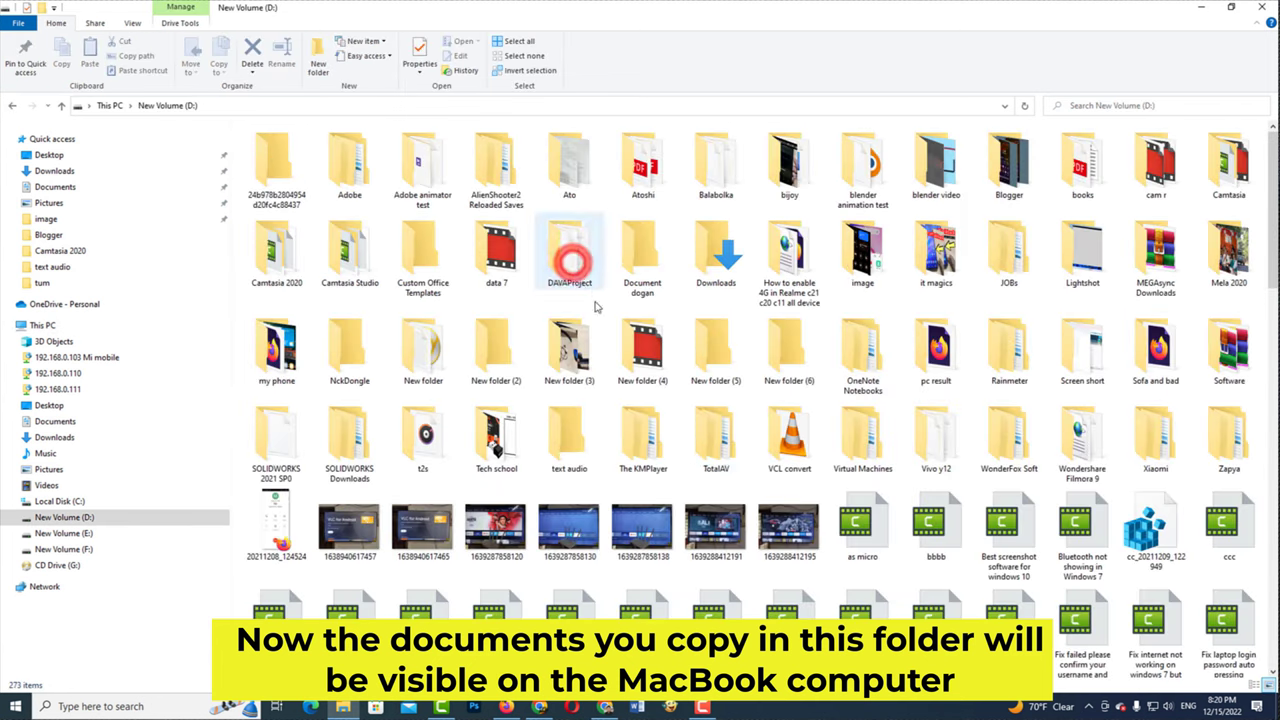
scroll(873, 353, down, 10)
scroll(517, 438, up, 10)
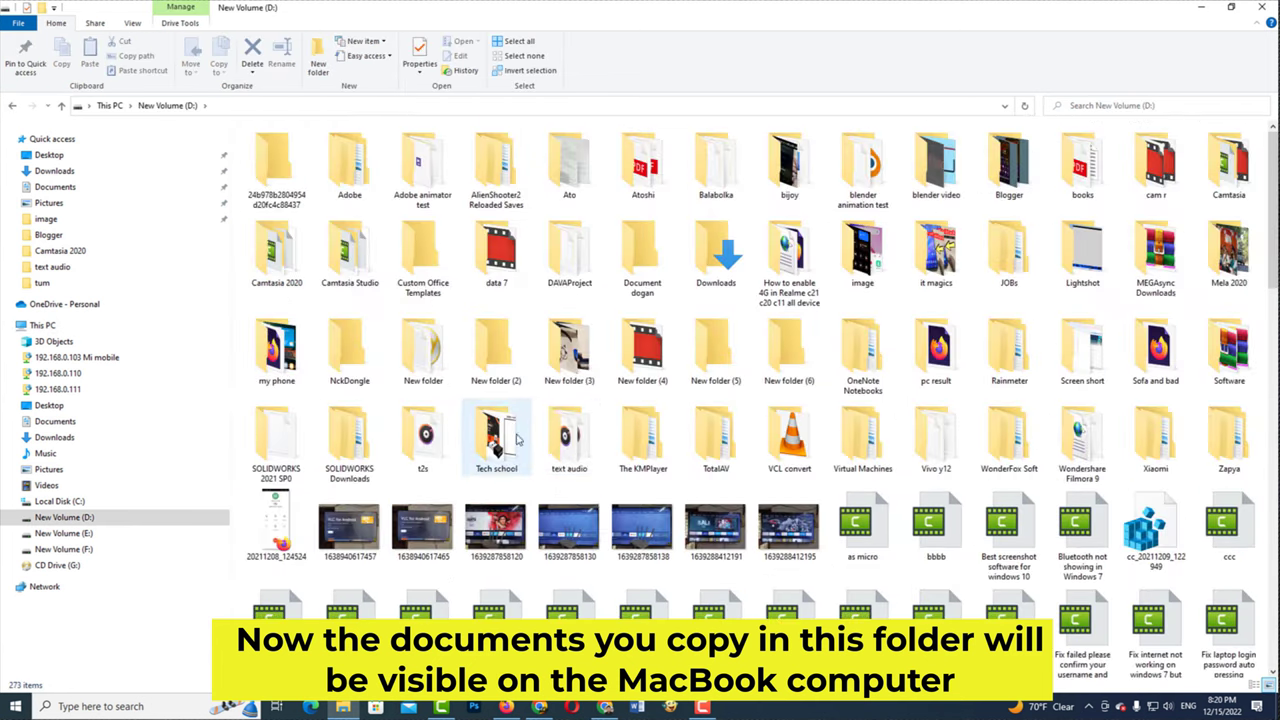
click(496, 530)
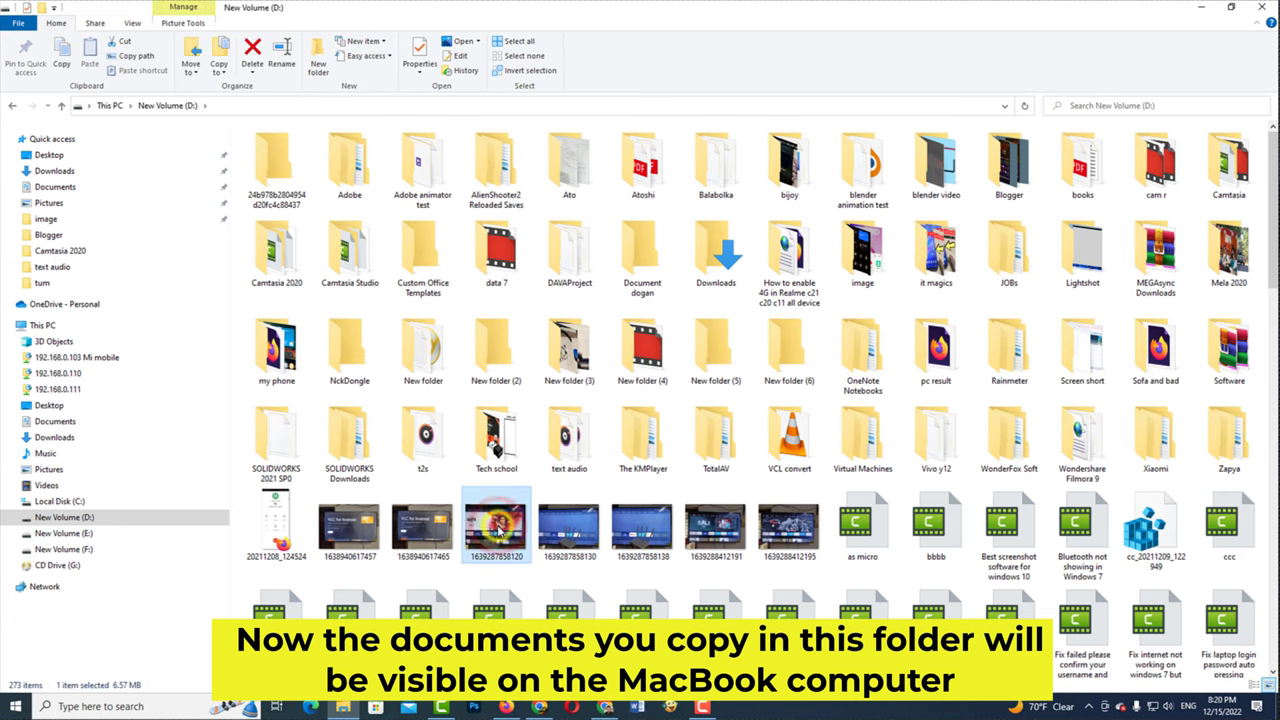
right_click(497, 527)
click(534, 448)
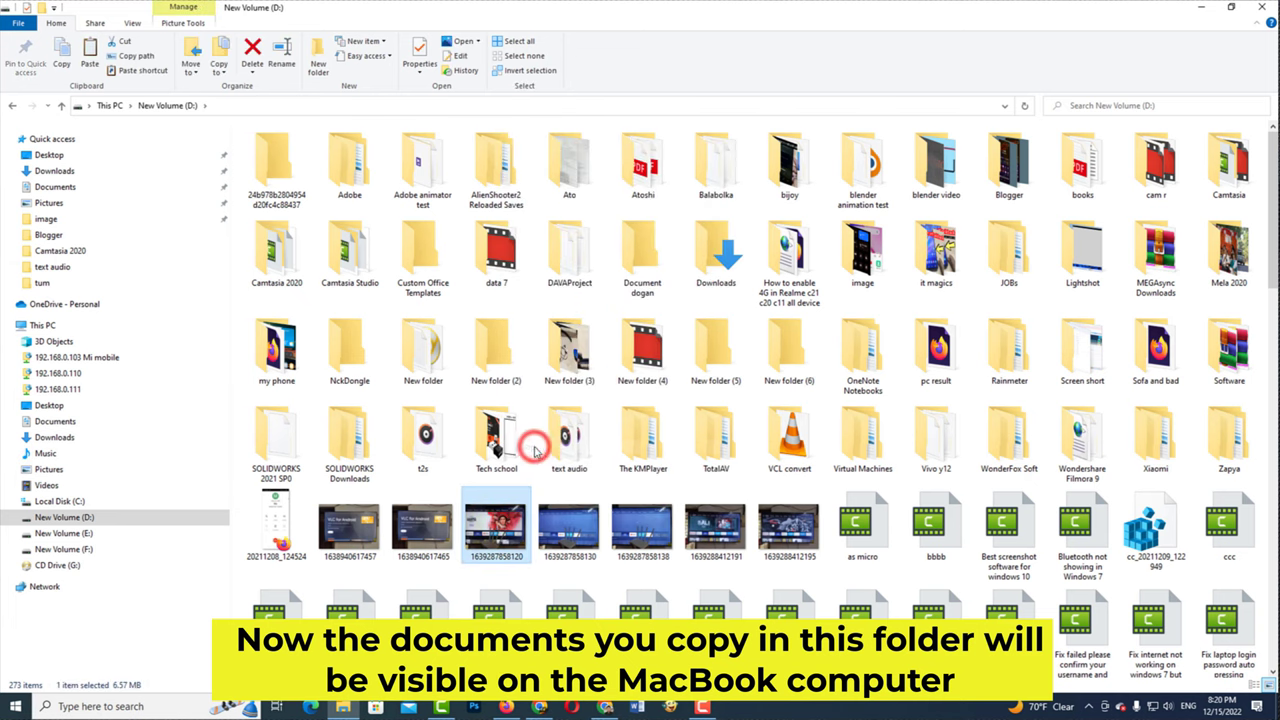
Paste the copied image into the Data share folder on the desktop and close the folder window
key(super+d)
double_click(326, 288)
right_click(391, 237)
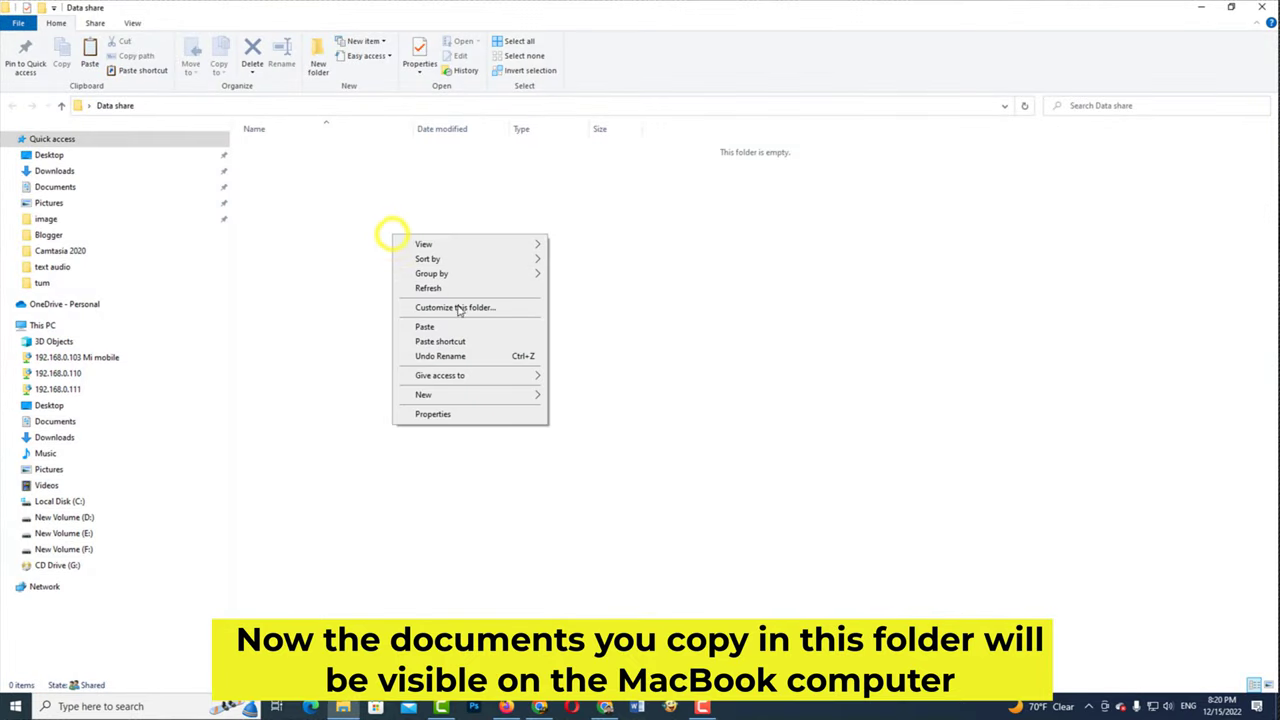
click(440, 328)
click(340, 196)
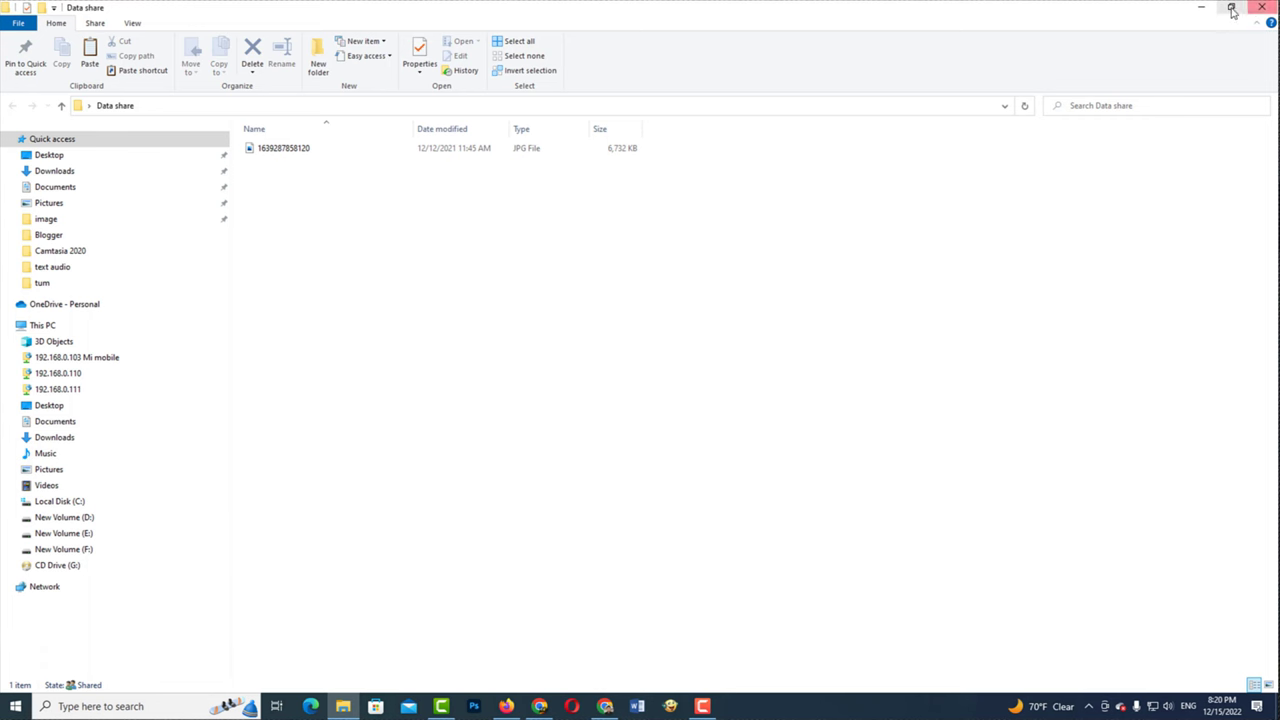
click(1260, 8)
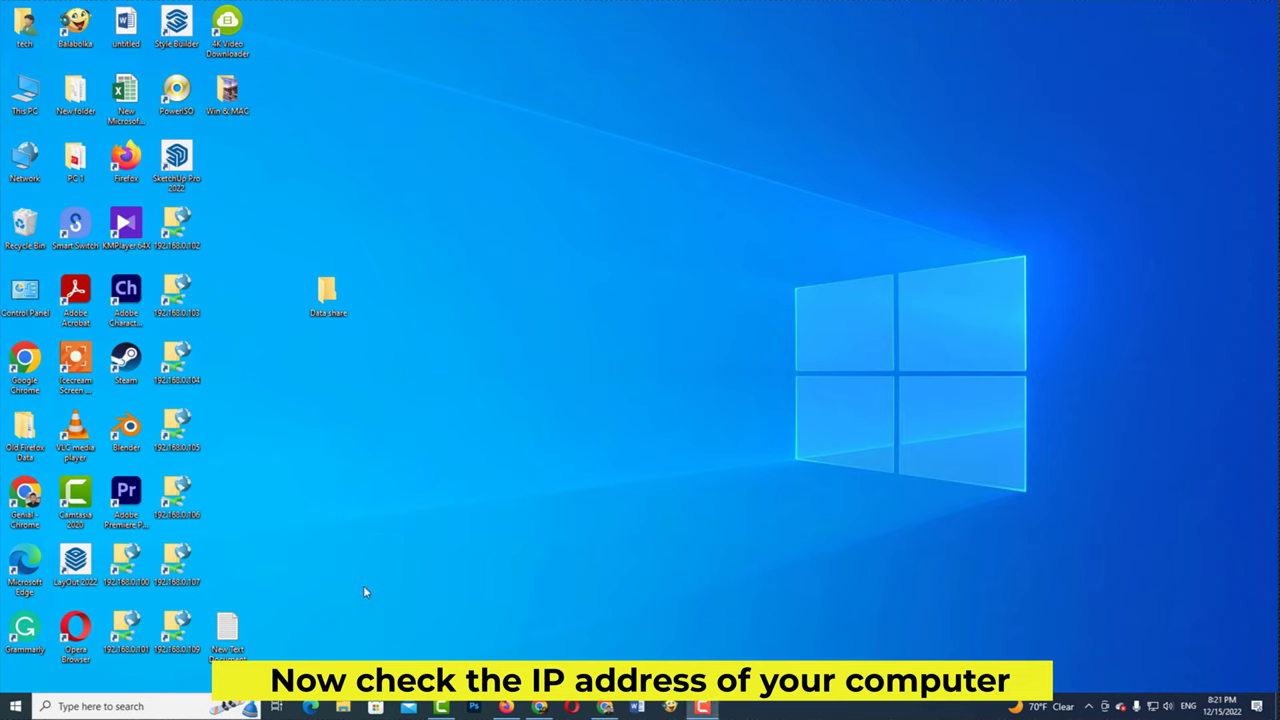
Look up the computer's IP address in the Ethernet connection's properties under the Windows network settings
click(16, 706)
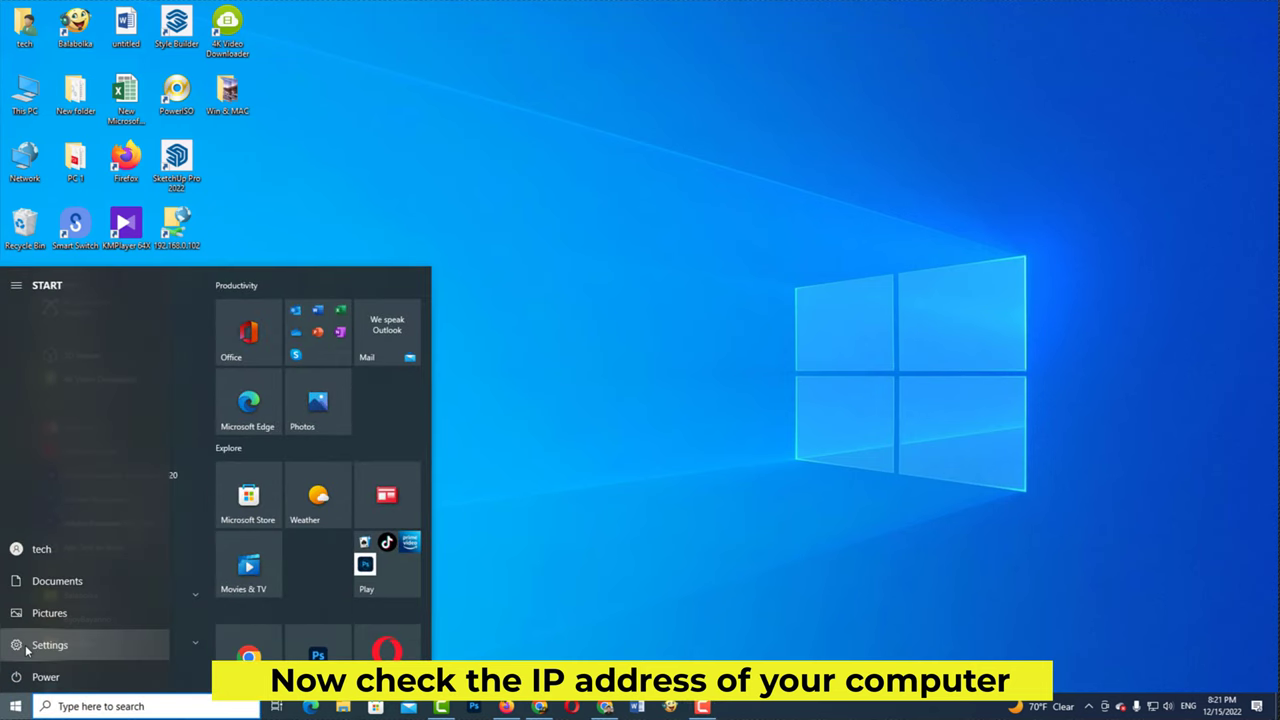
click(40, 645)
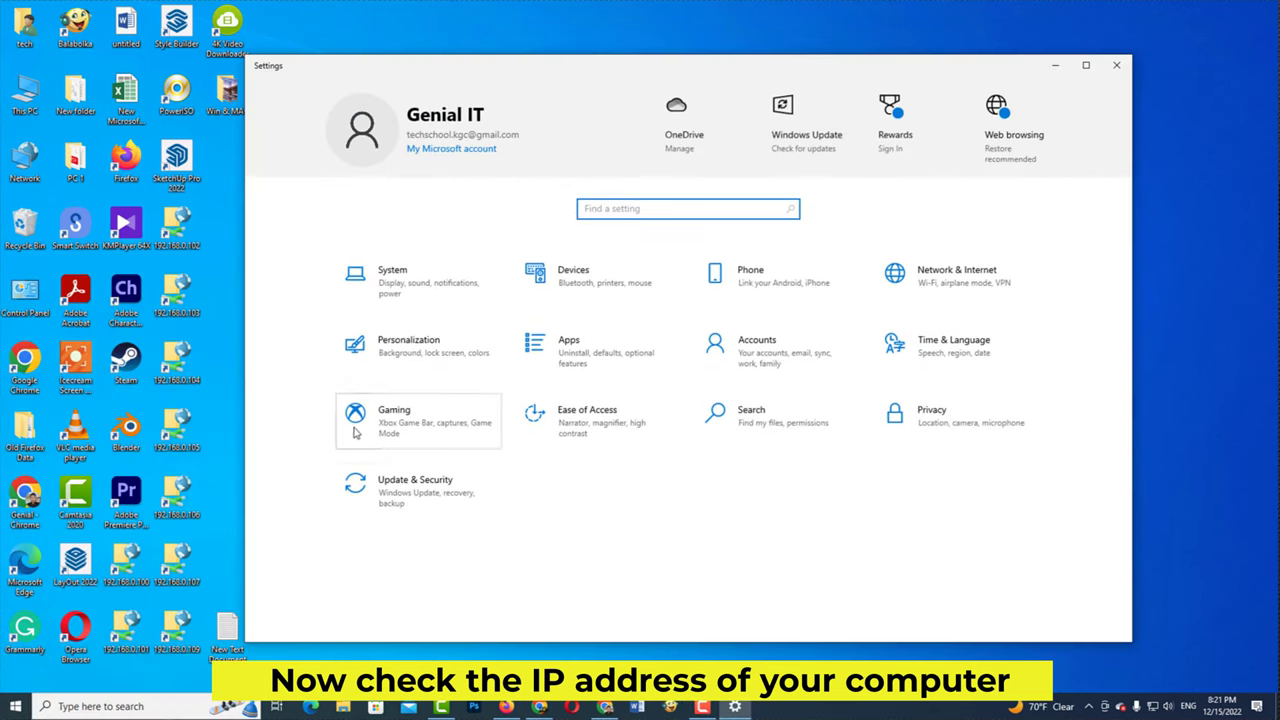
click(945, 283)
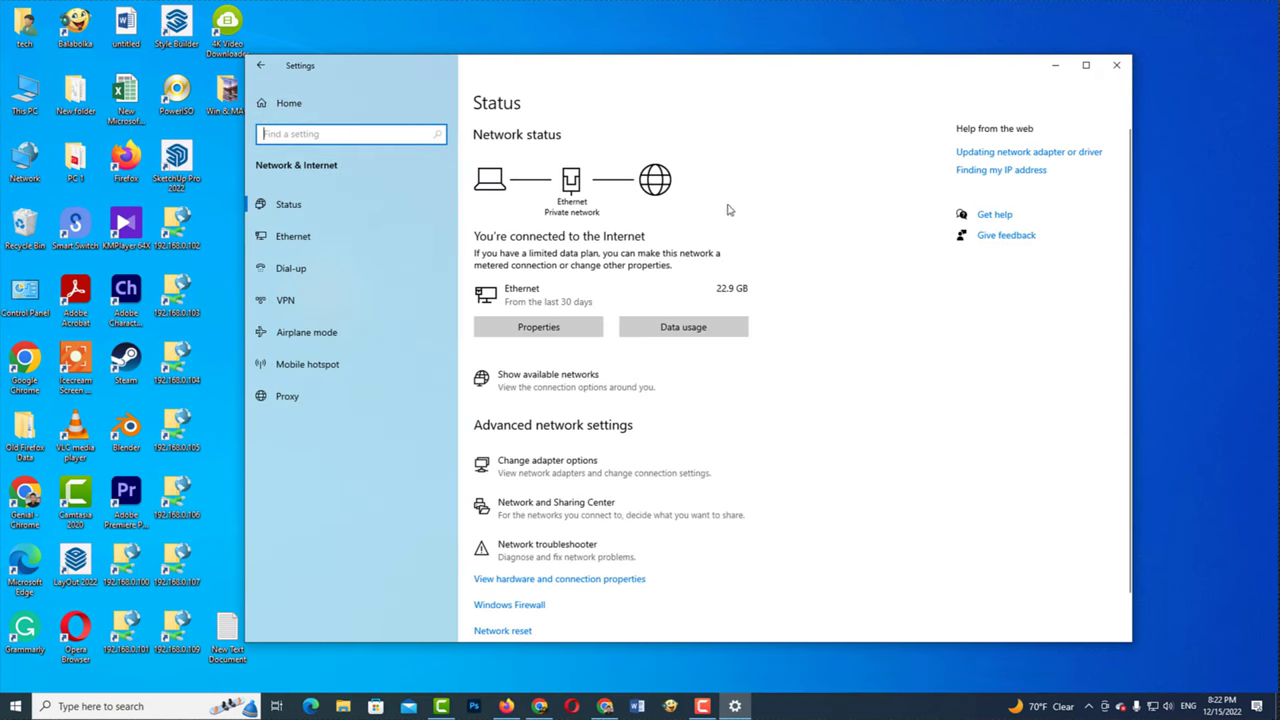
click(539, 328)
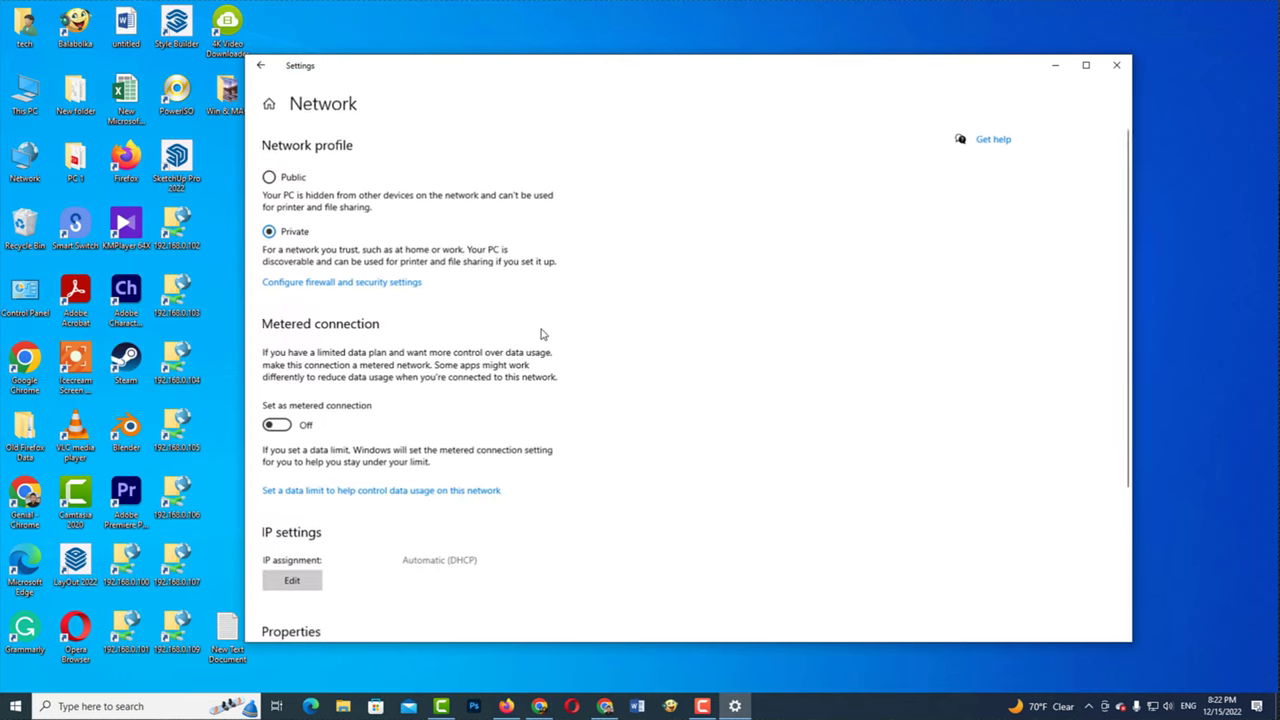
scroll(468, 388, down, 1)
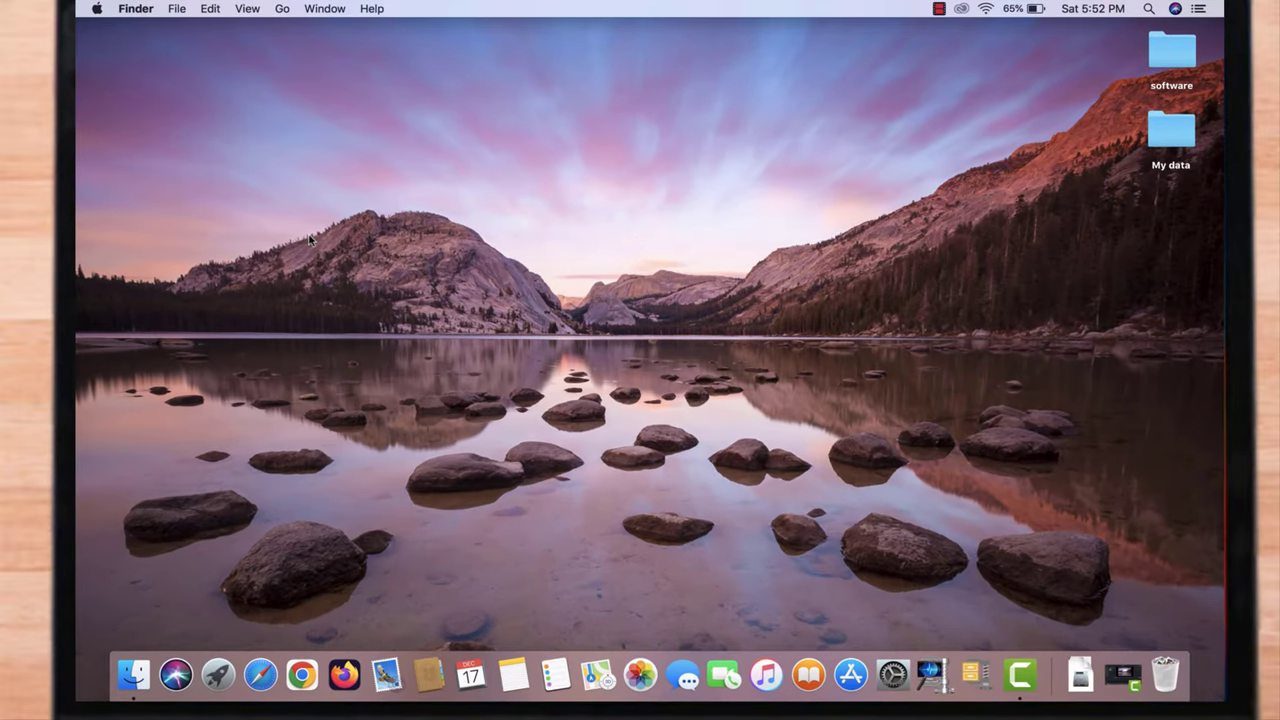
Switch to the MacBook and turn on File Sharing in the Sharing preferences of System Preferences
click(97, 10)
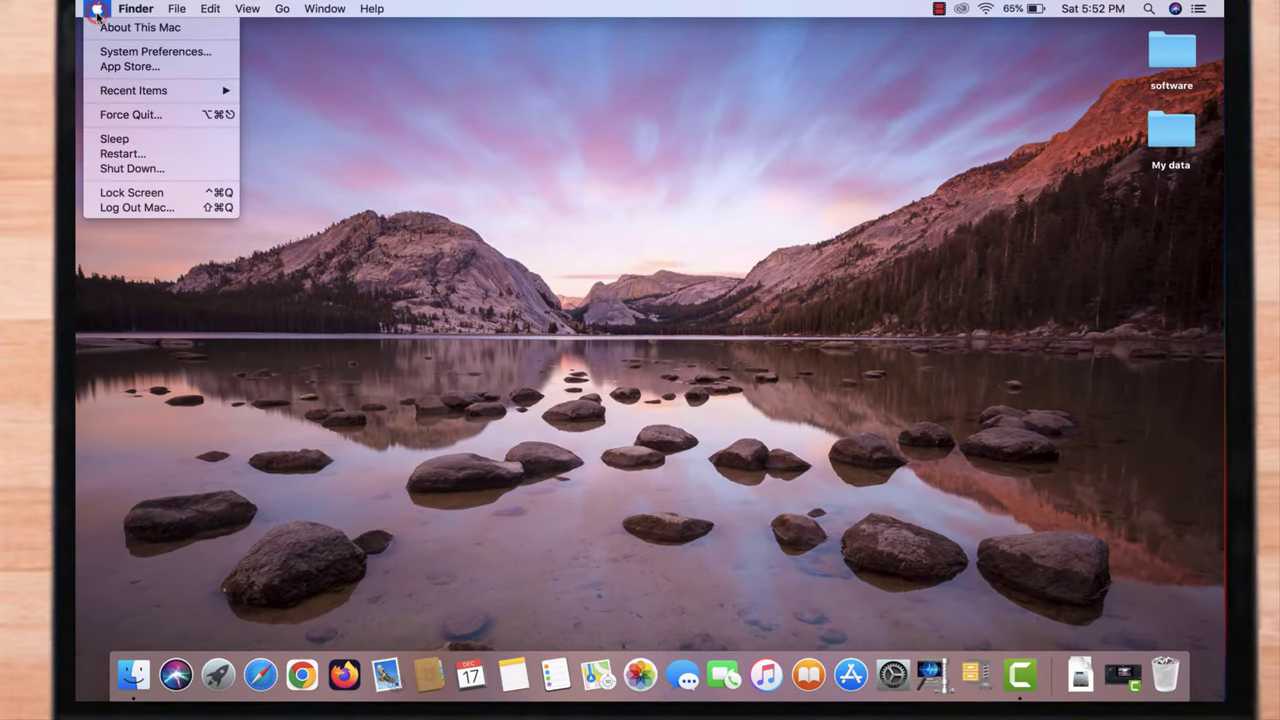
click(116, 53)
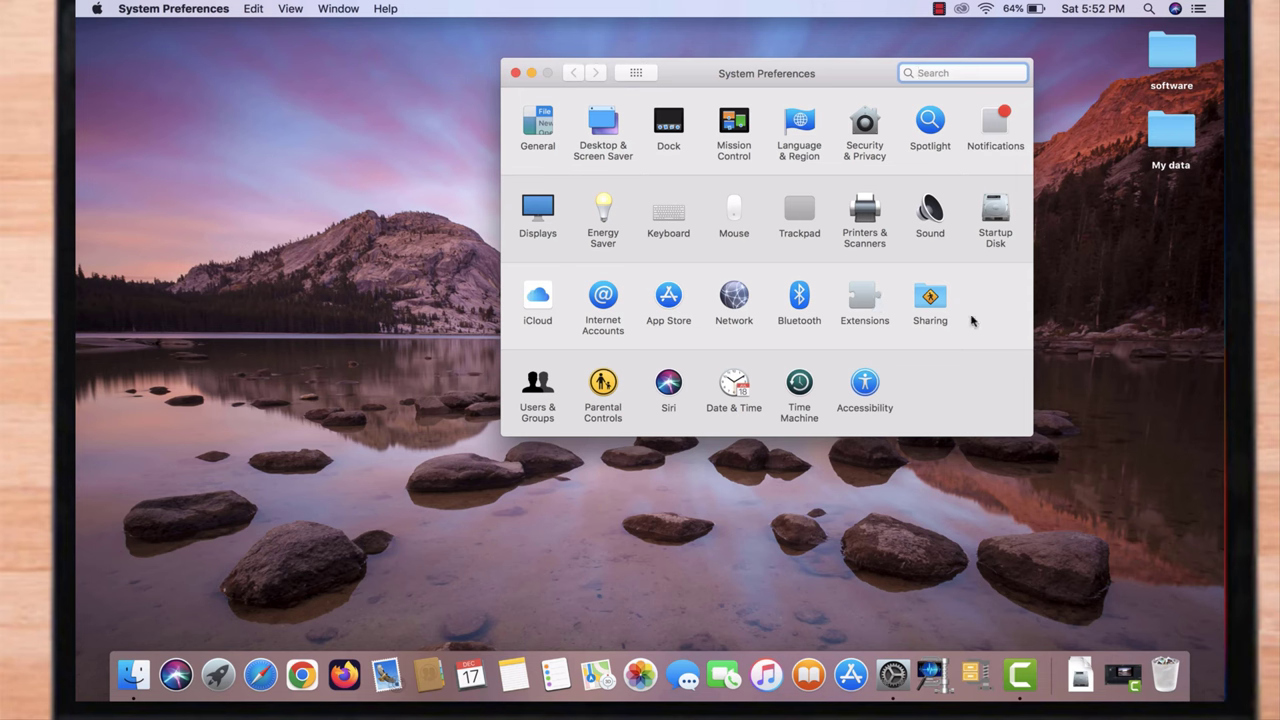
click(933, 299)
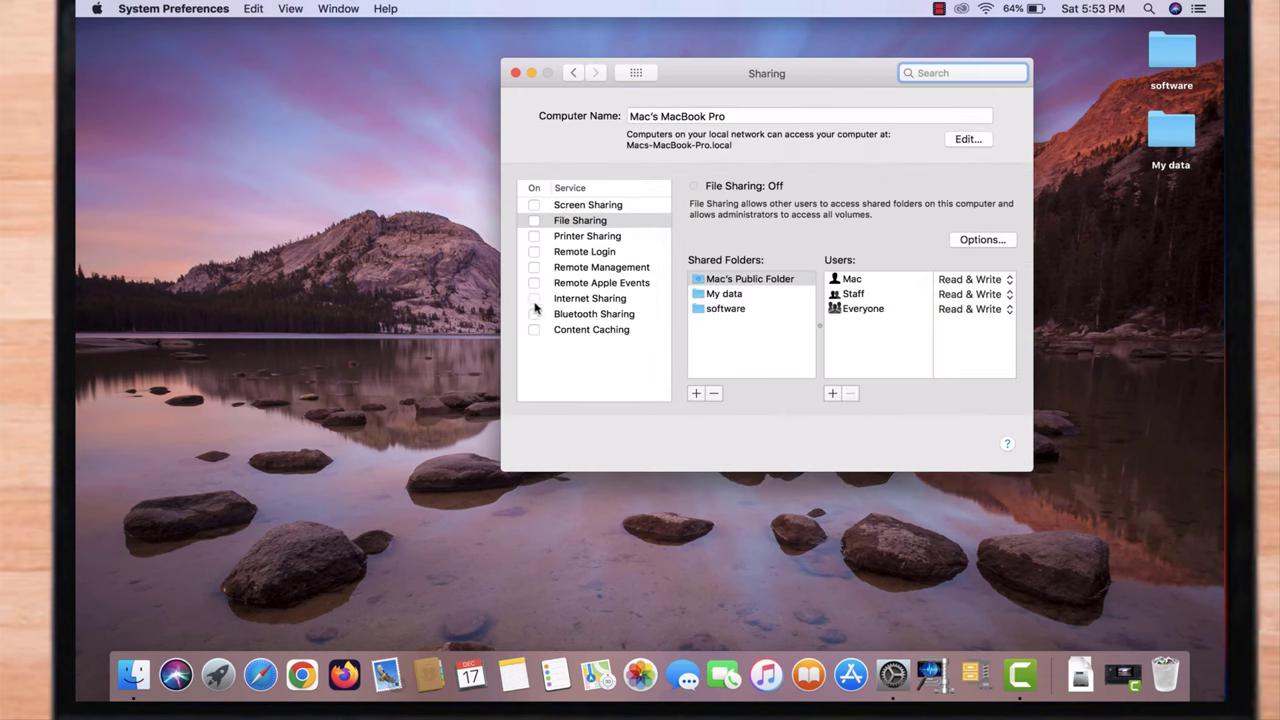
click(554, 208)
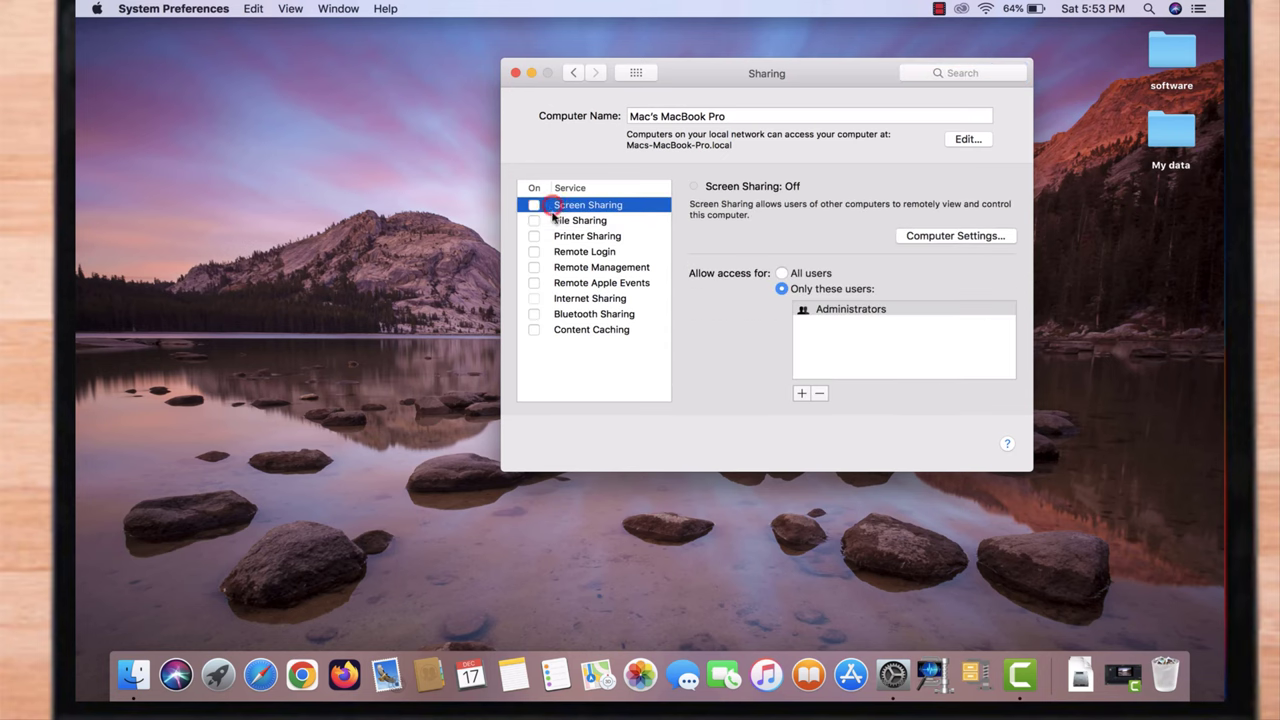
click(535, 221)
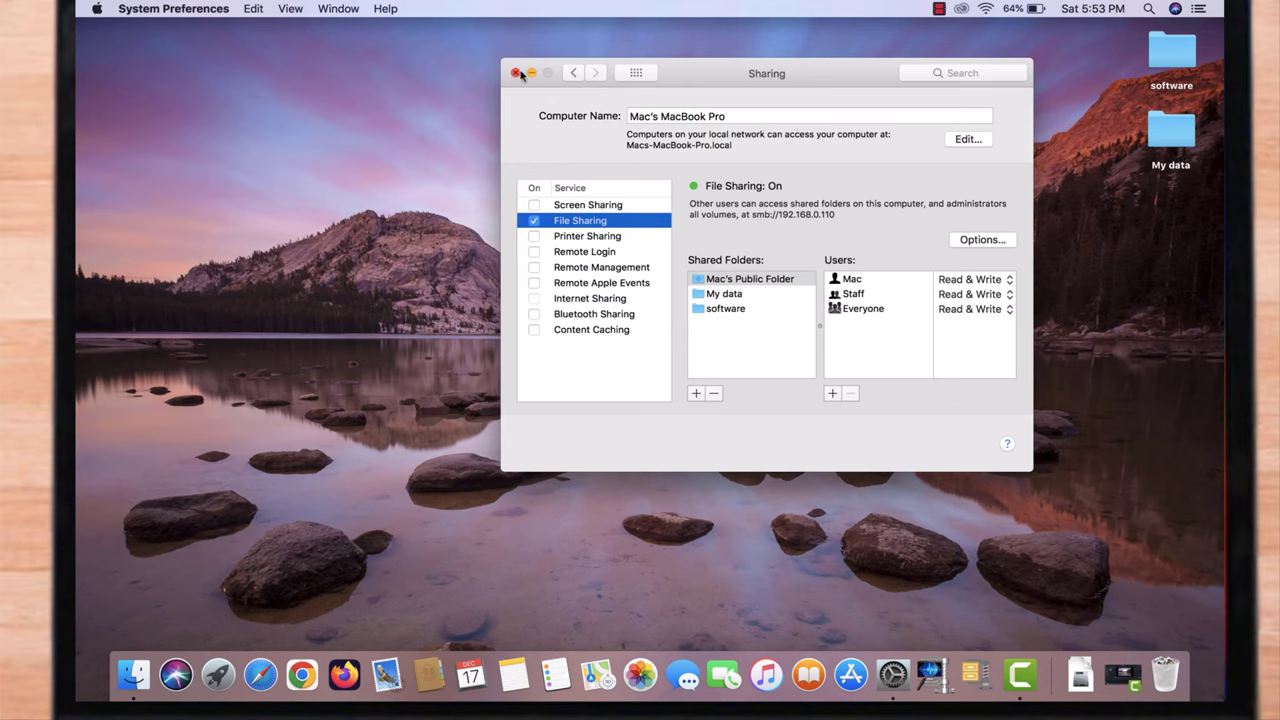
Check the SMB and Windows File Sharing options of the File Sharing service, and close System Preferences
click(988, 242)
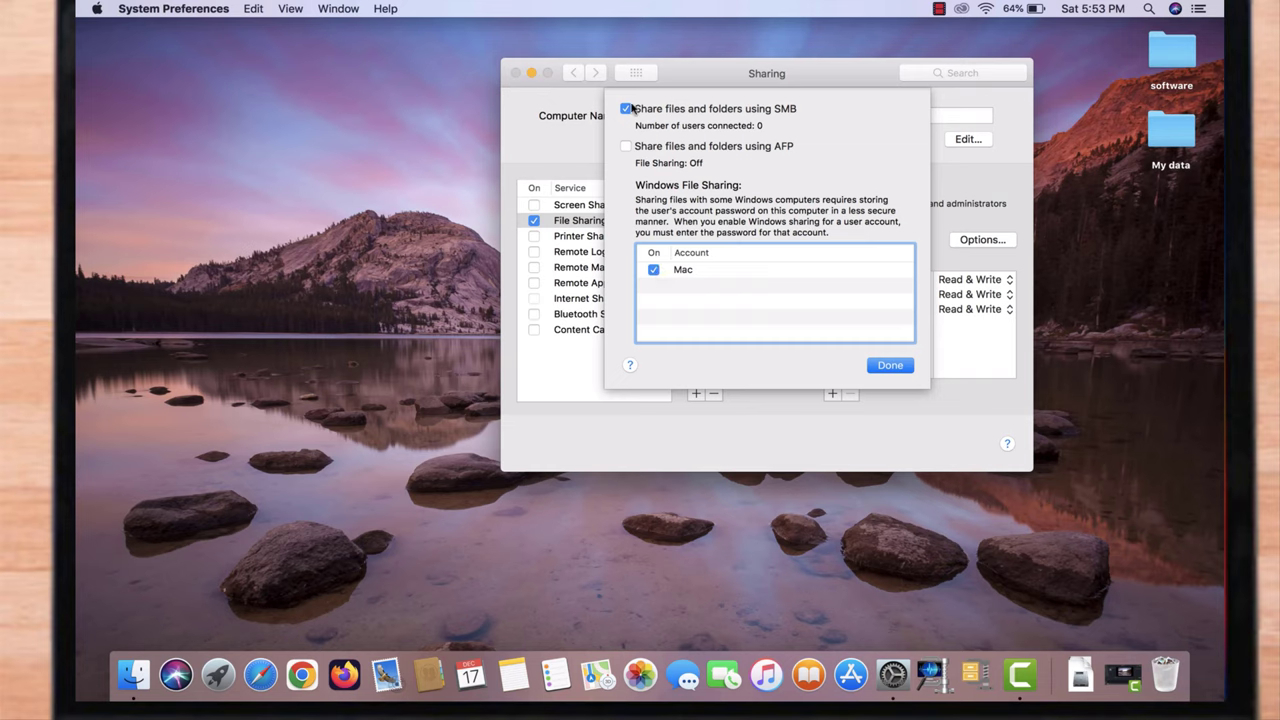
click(890, 366)
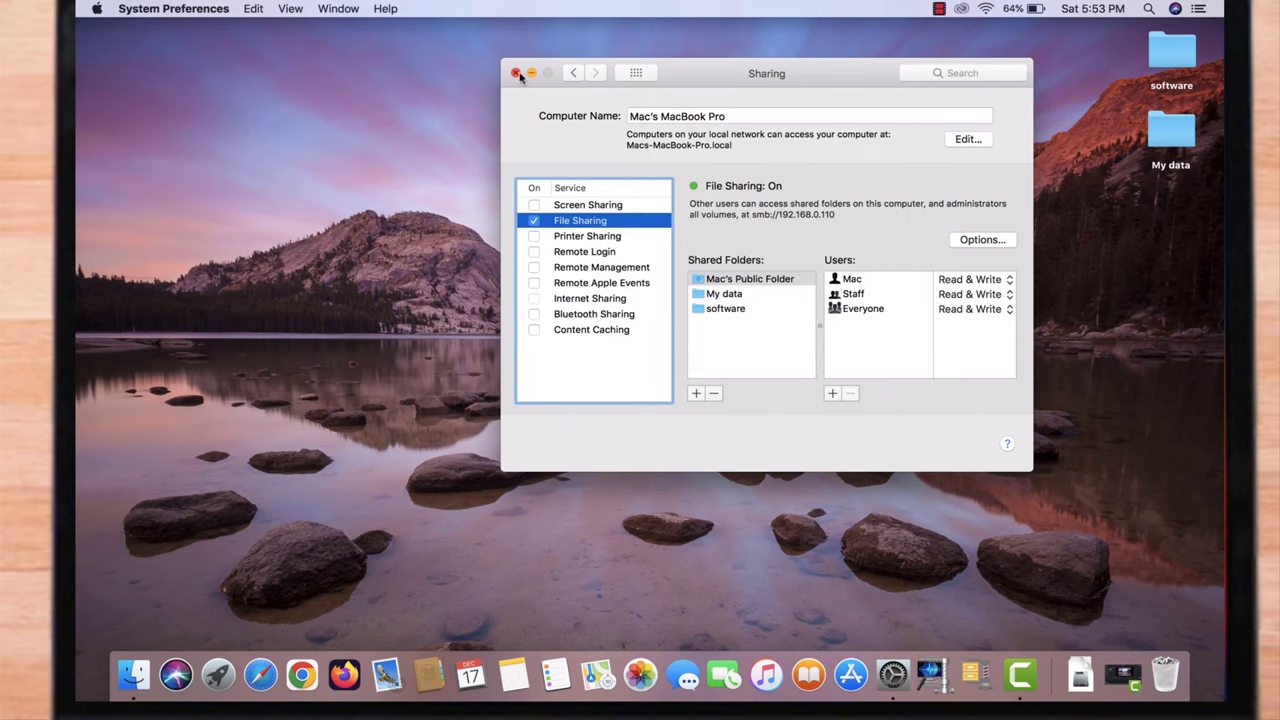
click(515, 73)
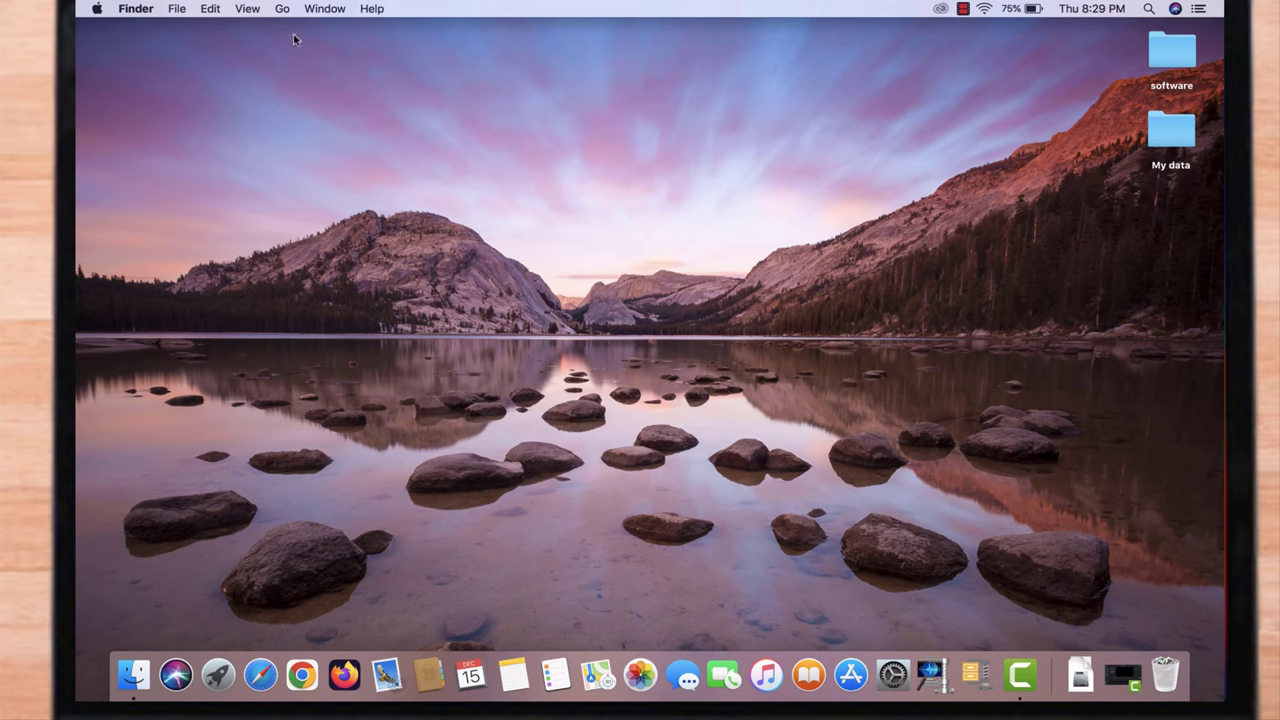
Connect from Finder to the Windows computer using the server address smb://192.168.0.100
click(282, 8)
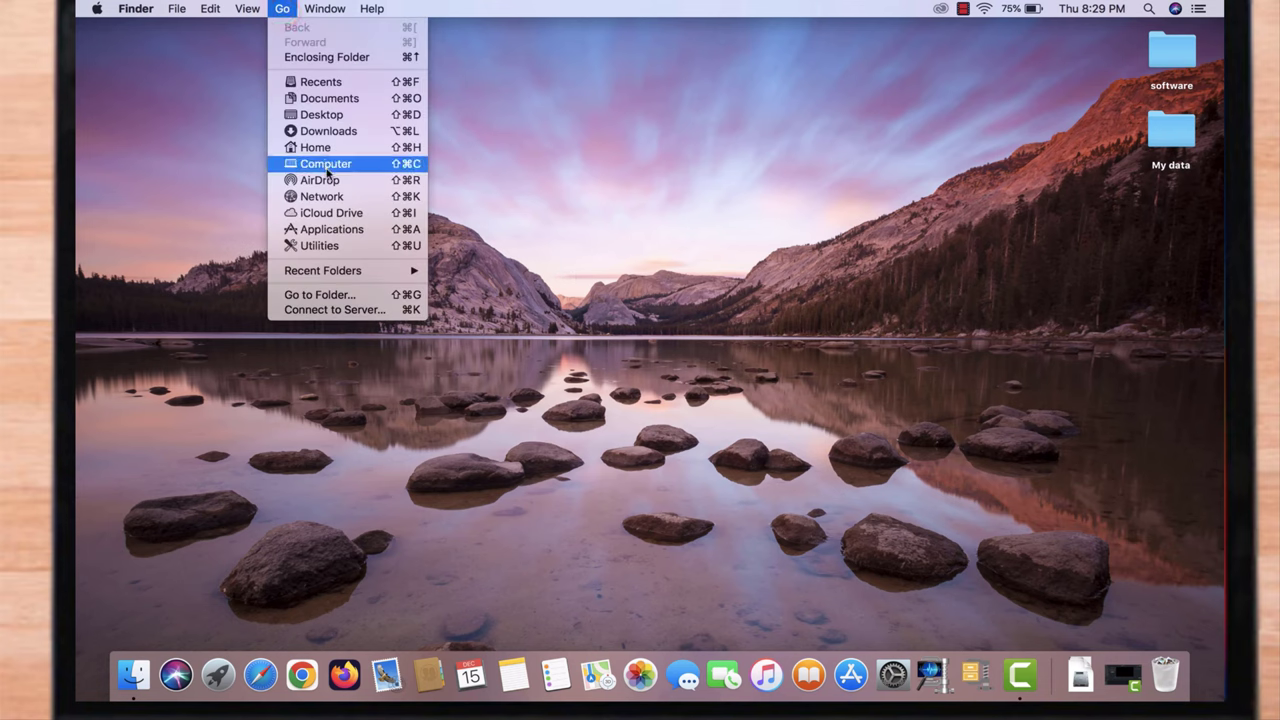
click(347, 310)
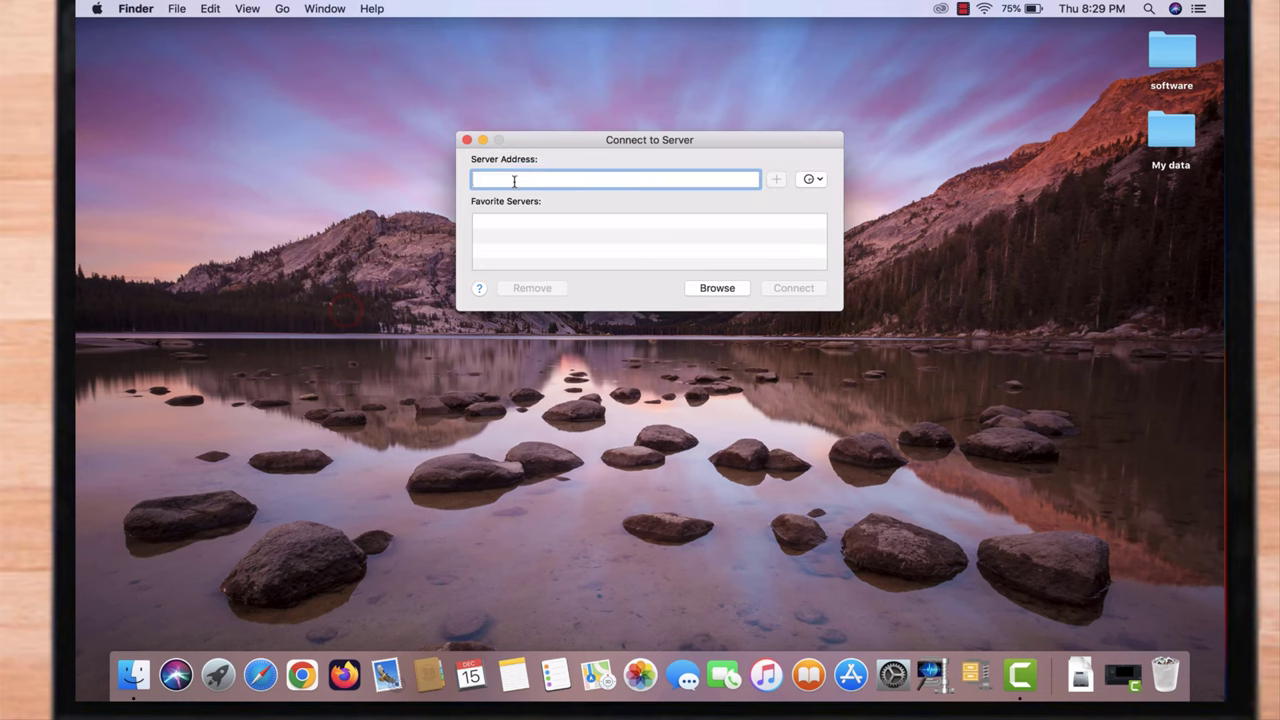
text(smb://192.168.0.100)
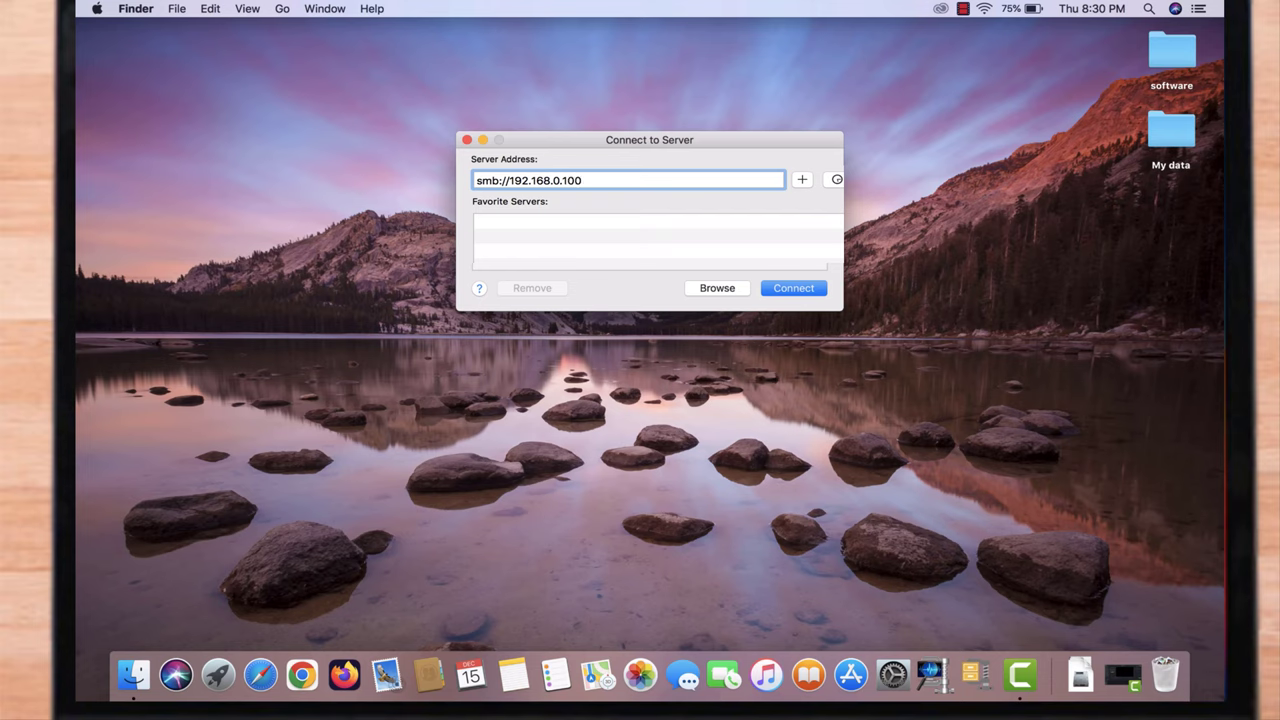
click(797, 289)
click(792, 290)
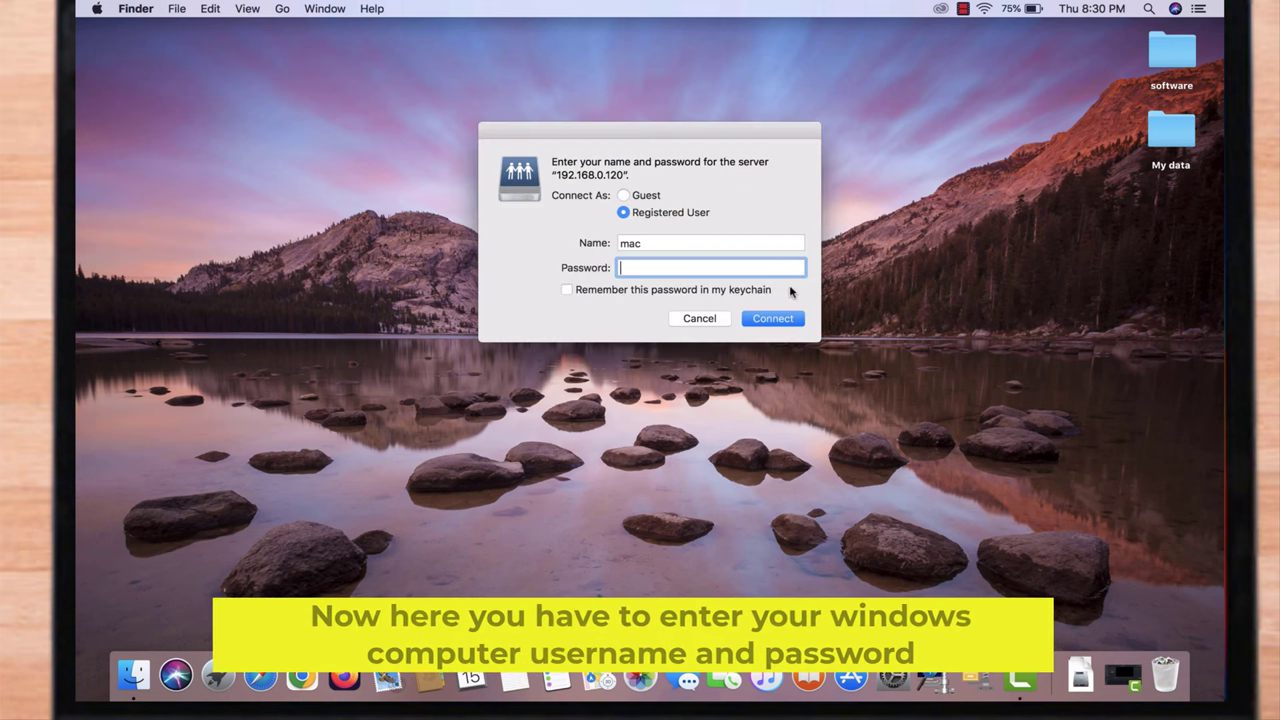
Sign in to the server as registered user "tech" with the Windows account password
click(669, 242)
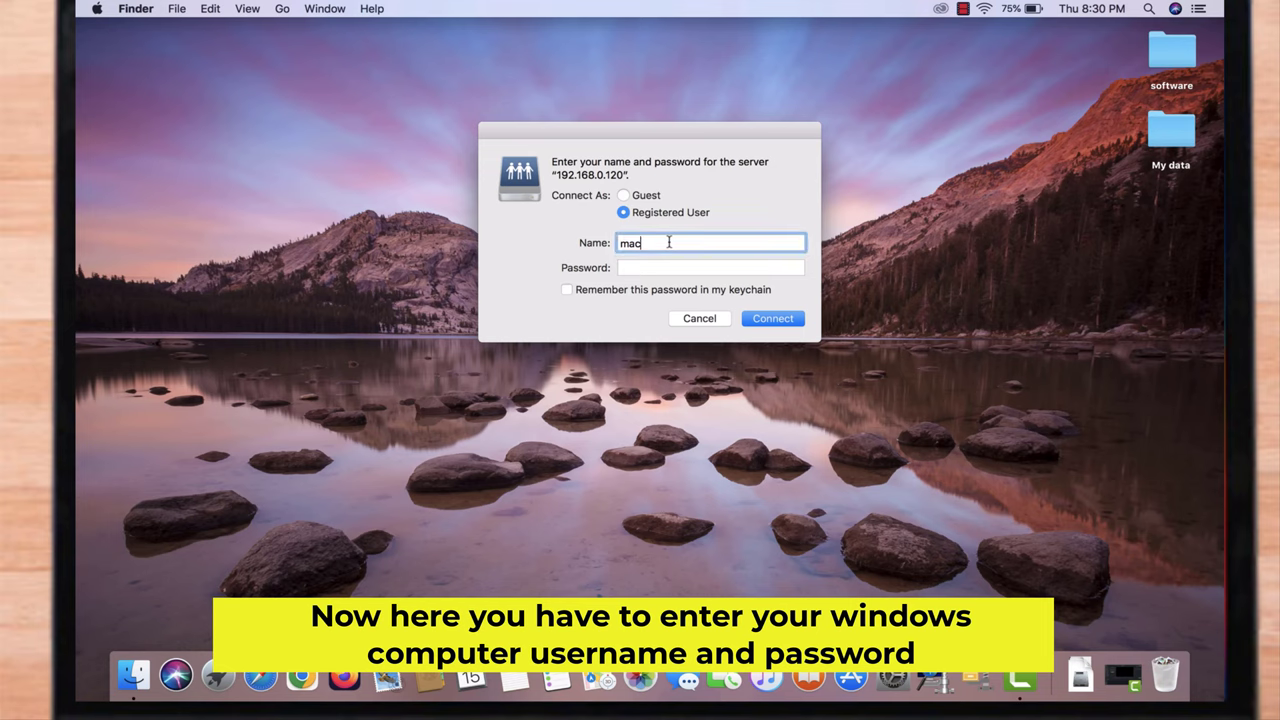
key(BackSpace)
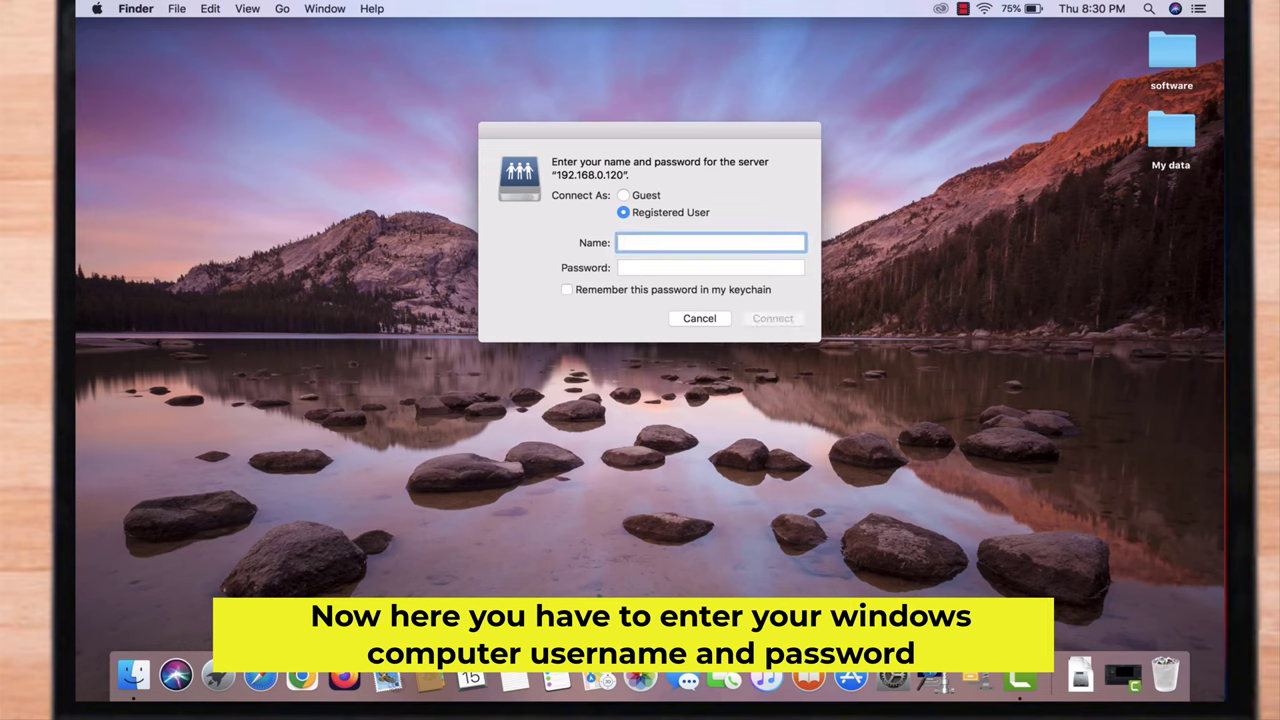
text(tech)
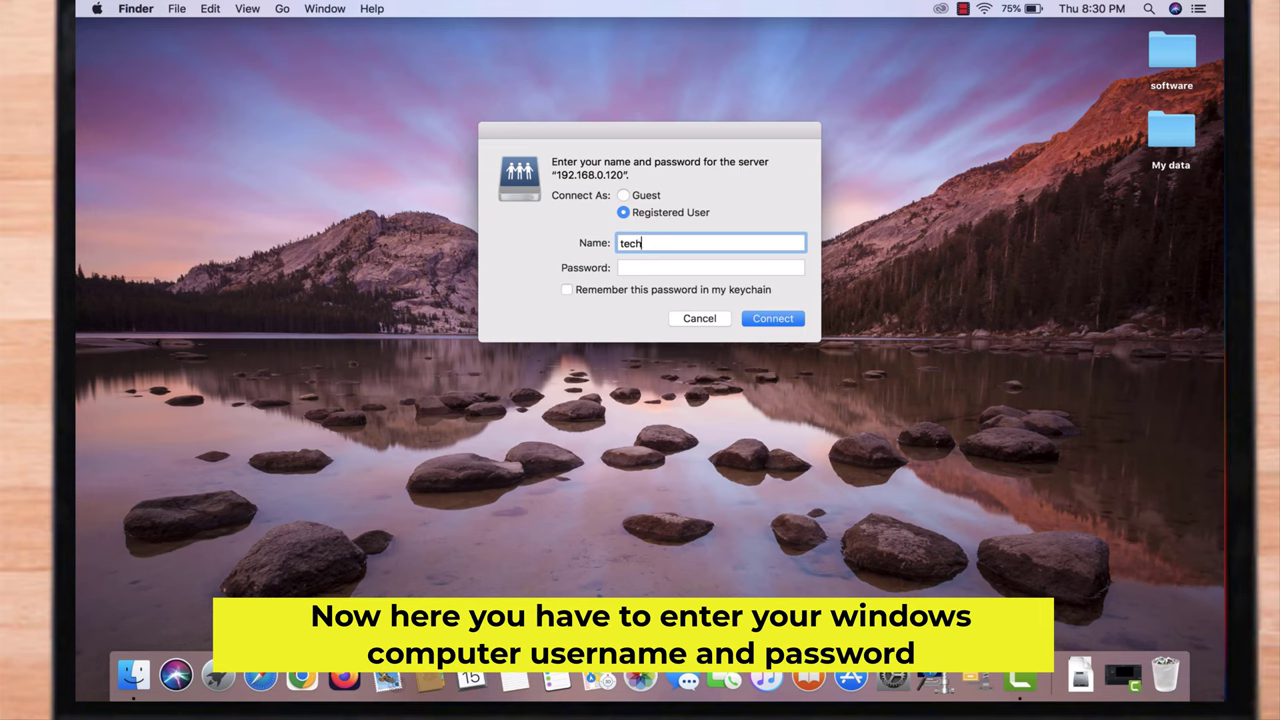
click(660, 266)
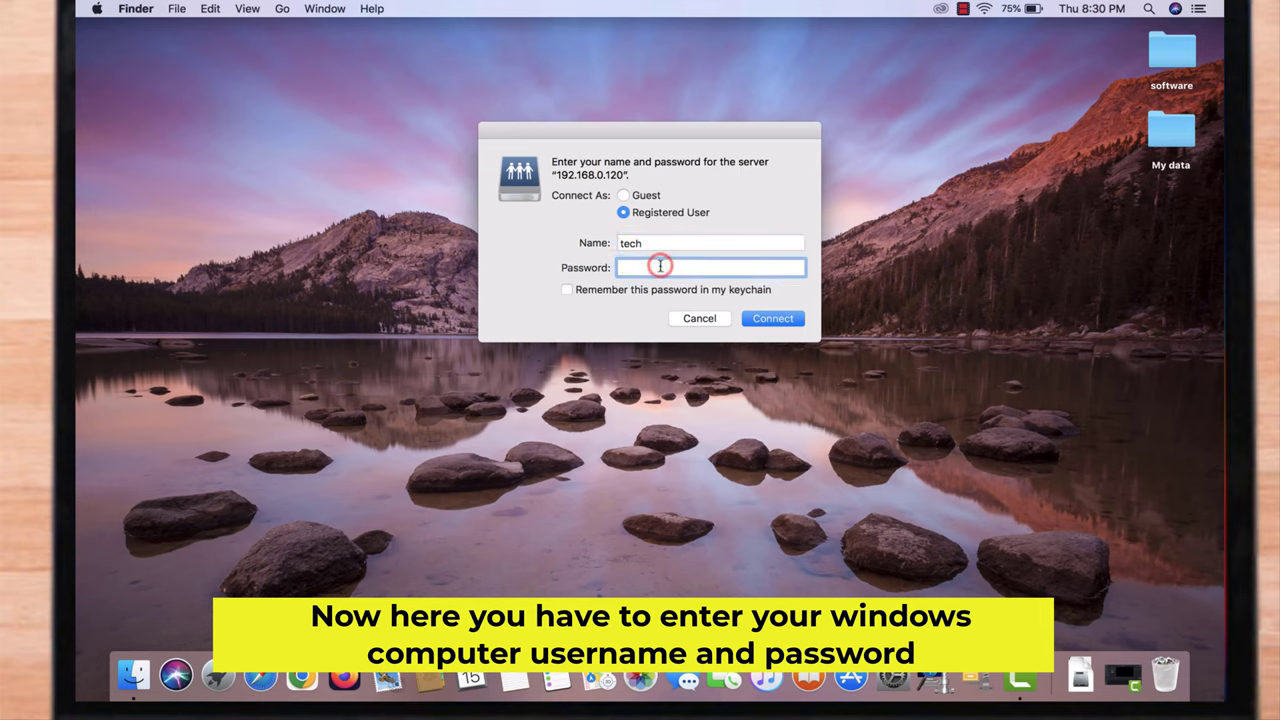
text(p)
click(785, 318)
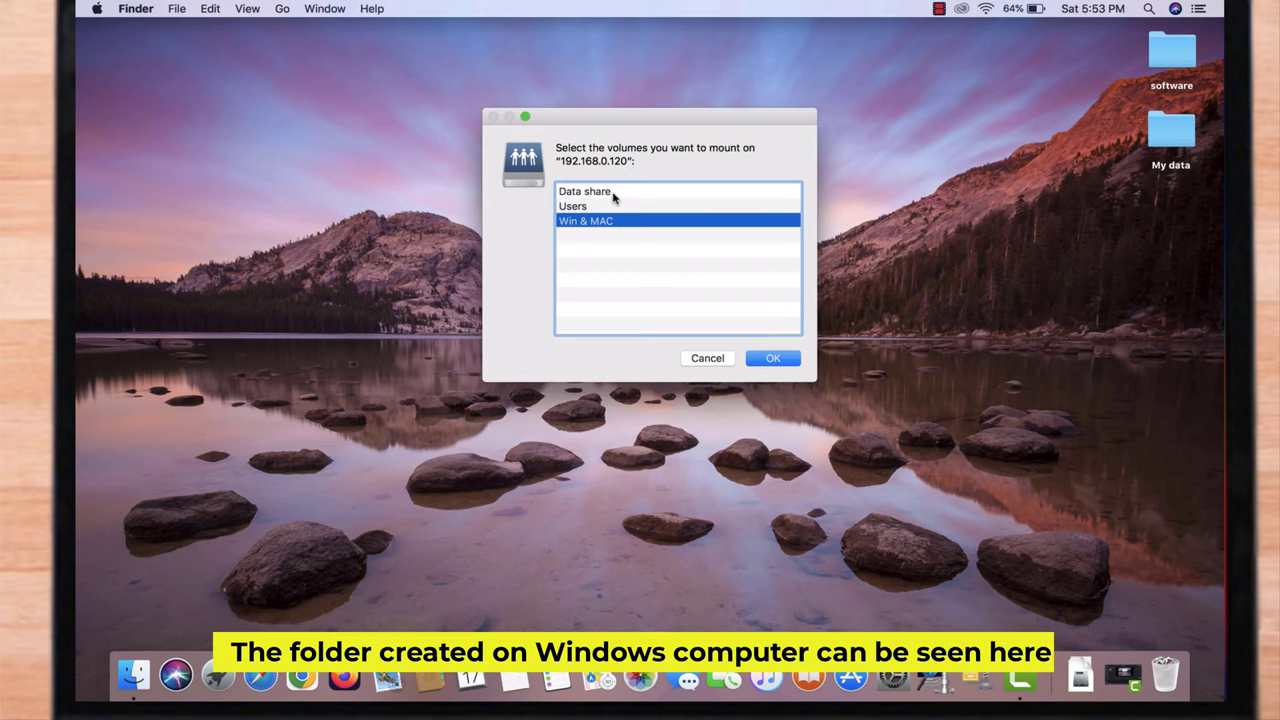
Mount the Data share volume and copy the image 1639287858120.jpg from it
double_click(612, 192)
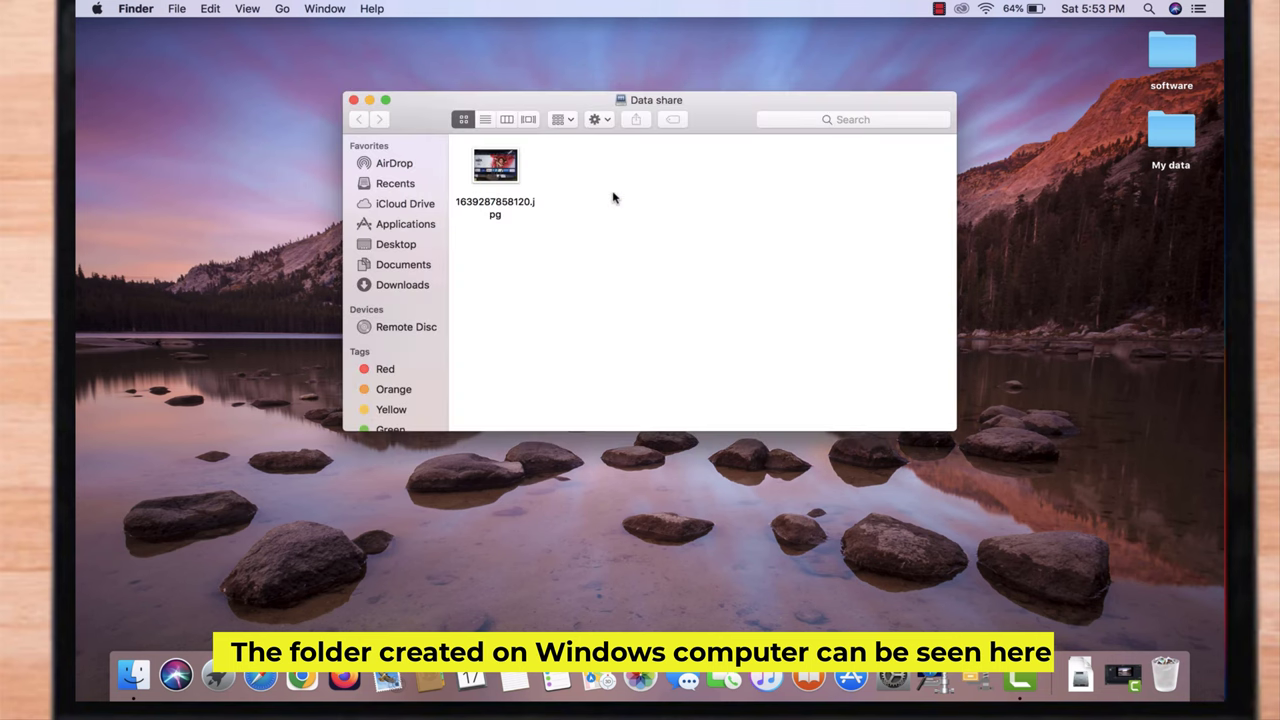
click(497, 168)
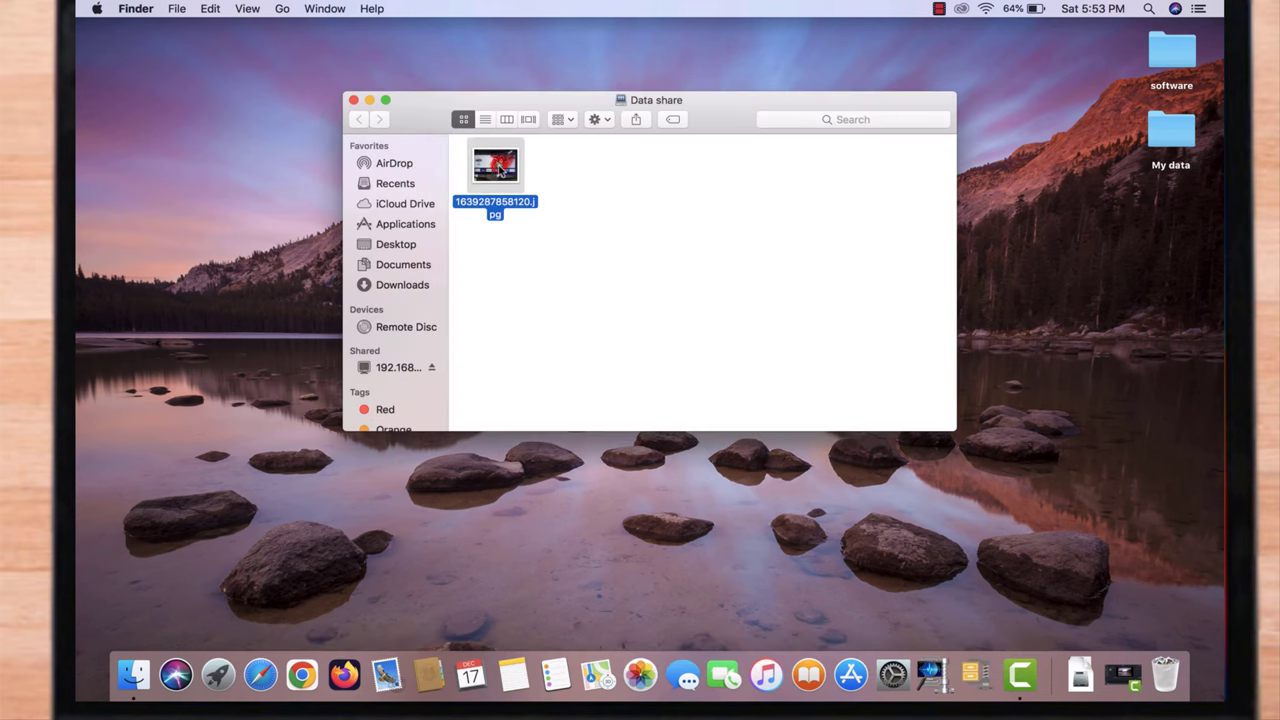
right_click(496, 163)
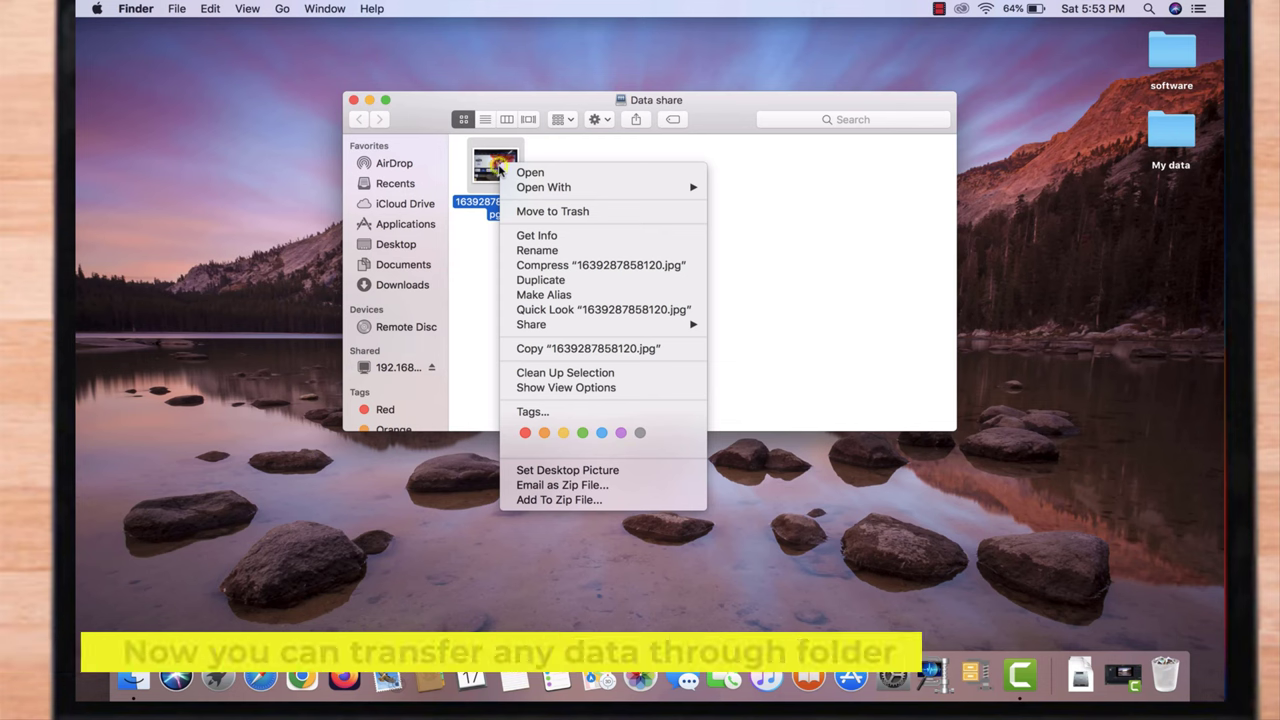
click(564, 349)
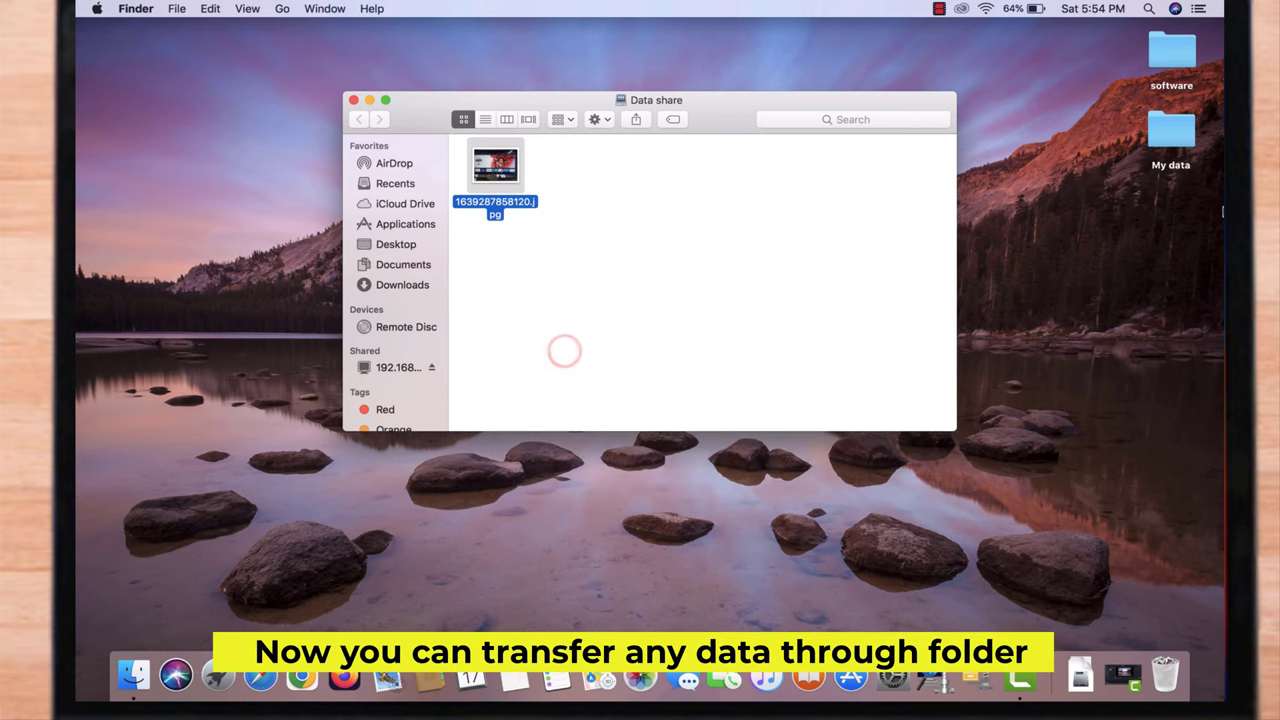
Paste the copied image 1639287858120.jpg into the My data folder on the Mac desktop
double_click(1171, 145)
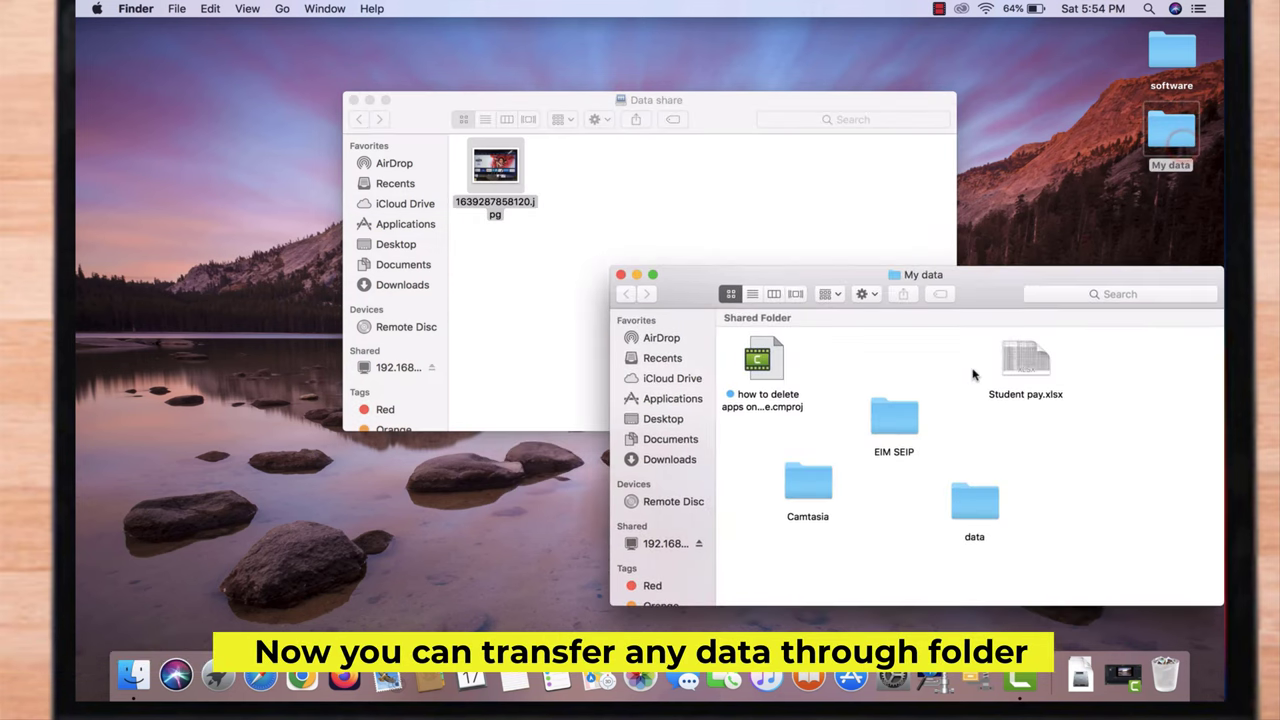
right_click(1081, 436)
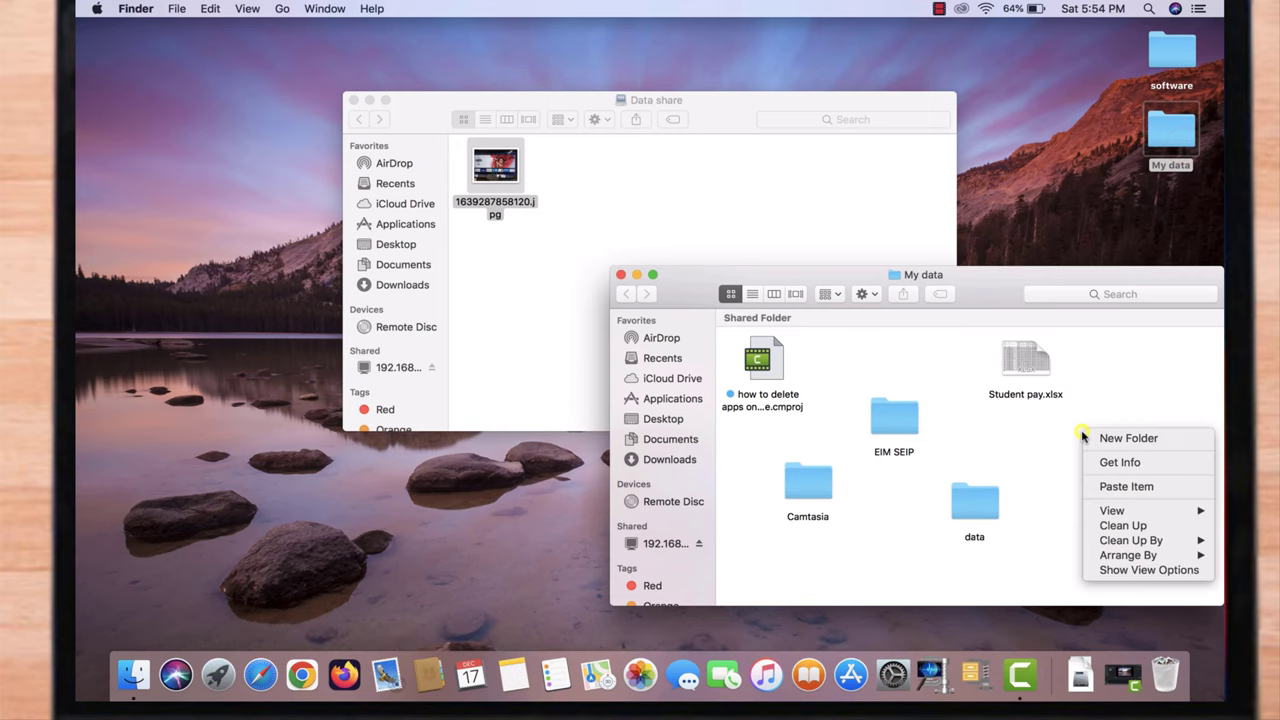
click(1115, 487)
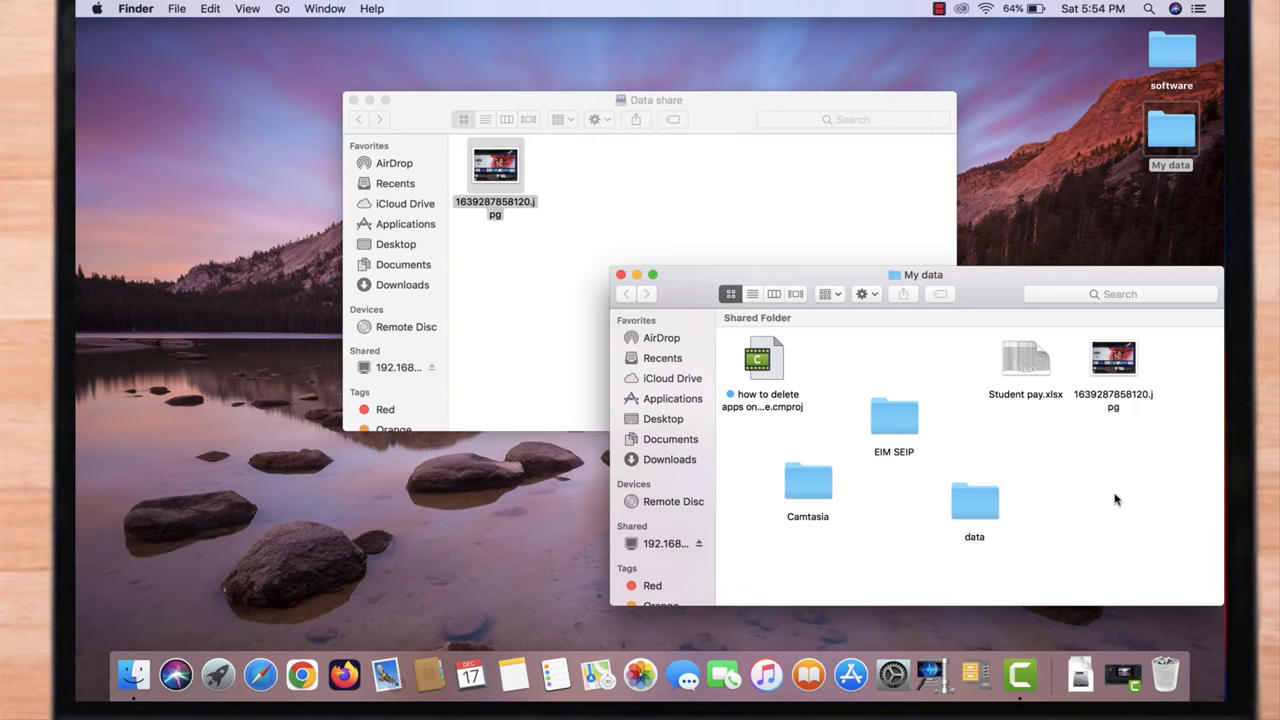
Copy Mark sheet.docx from the 2022 regular folder inside EIM SEIP and paste it into the Data share volume
double_click(894, 420)
scroll(894, 430, down, 2)
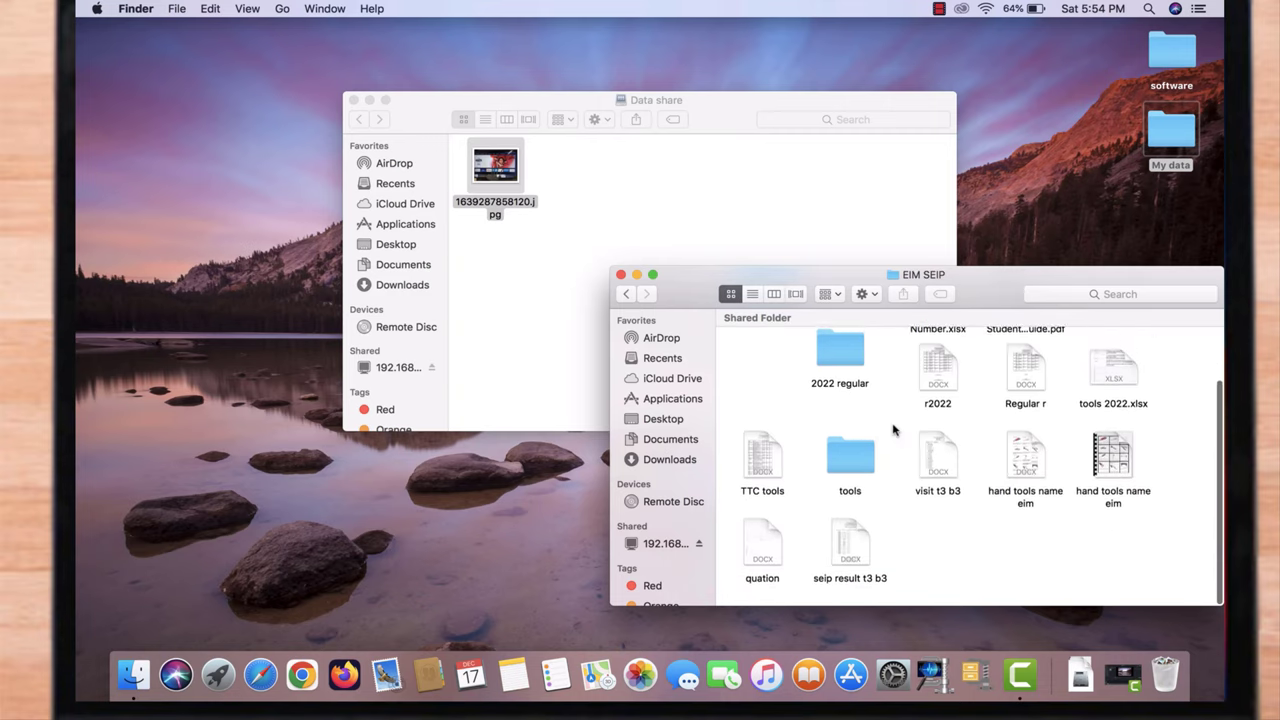
scroll(894, 430, up, 2)
double_click(835, 435)
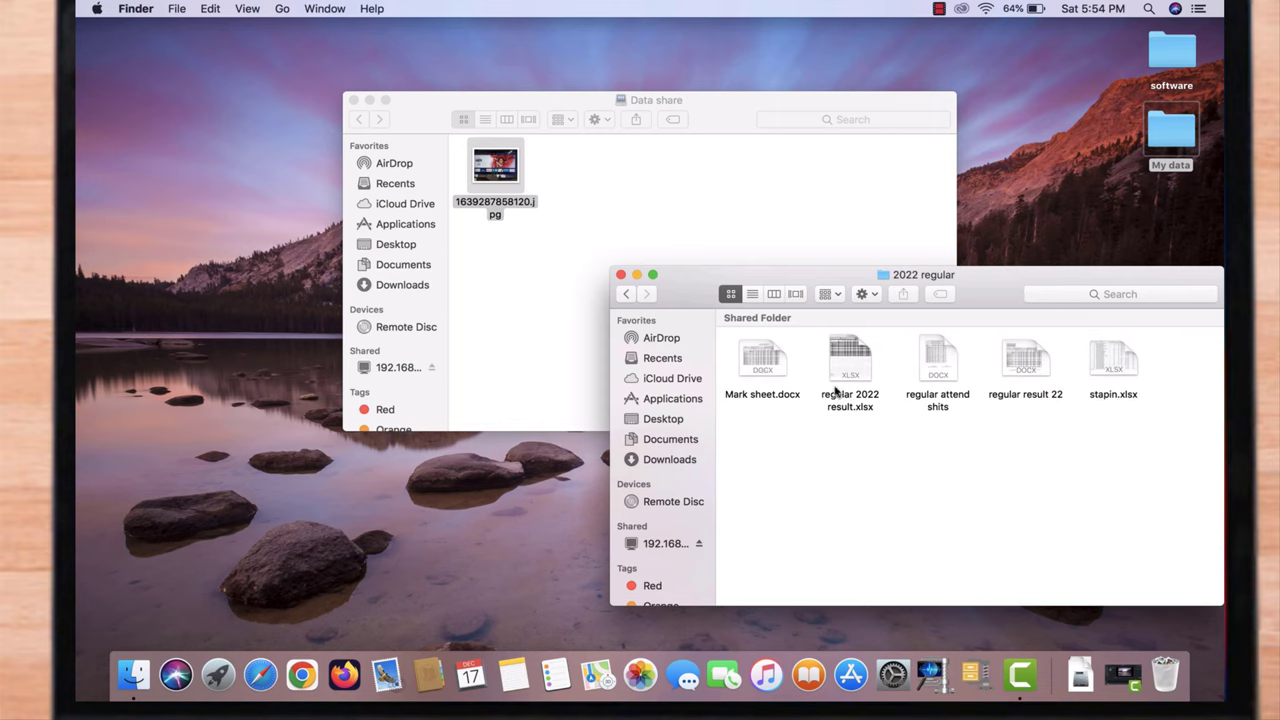
right_click(752, 350)
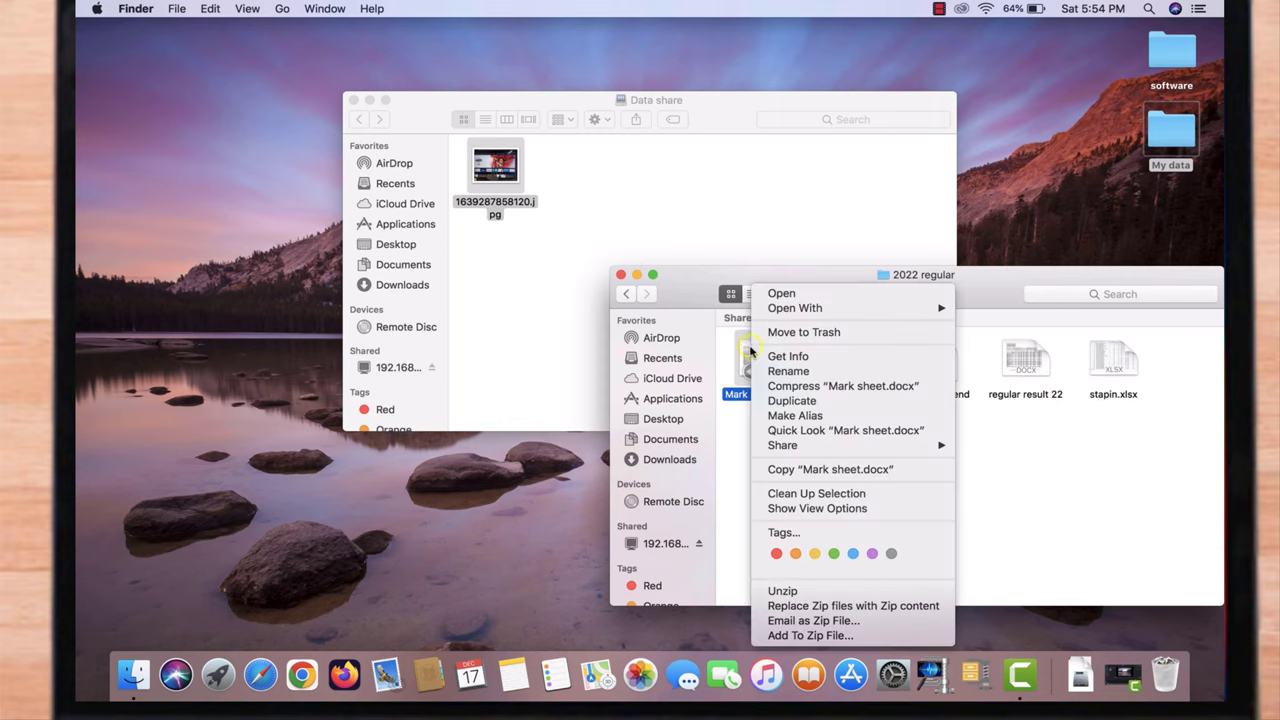
click(827, 476)
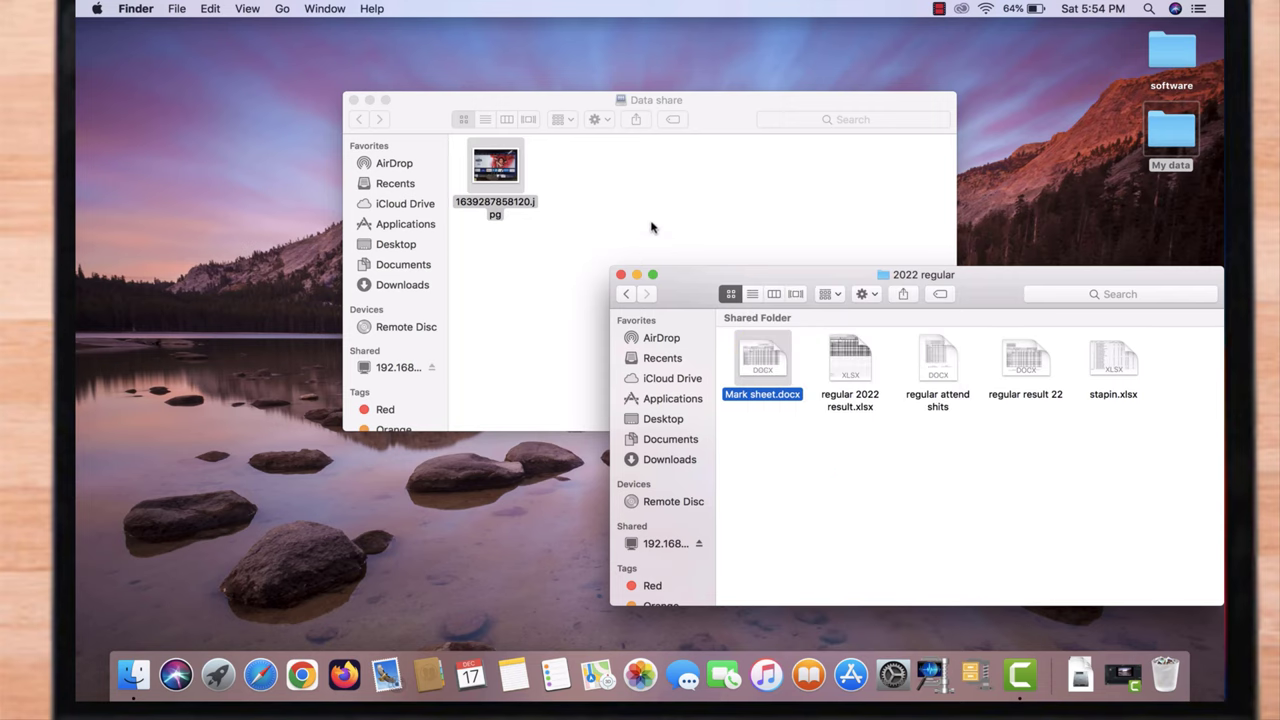
click(617, 186)
right_click(616, 184)
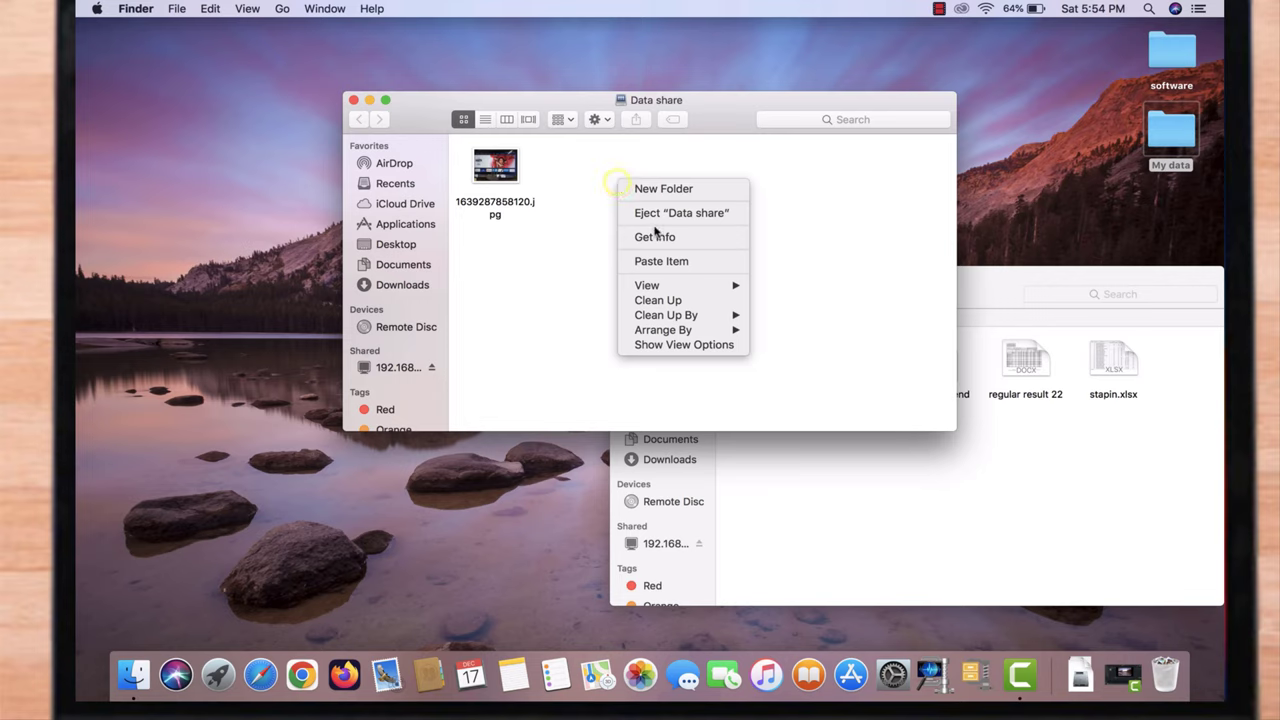
click(668, 261)
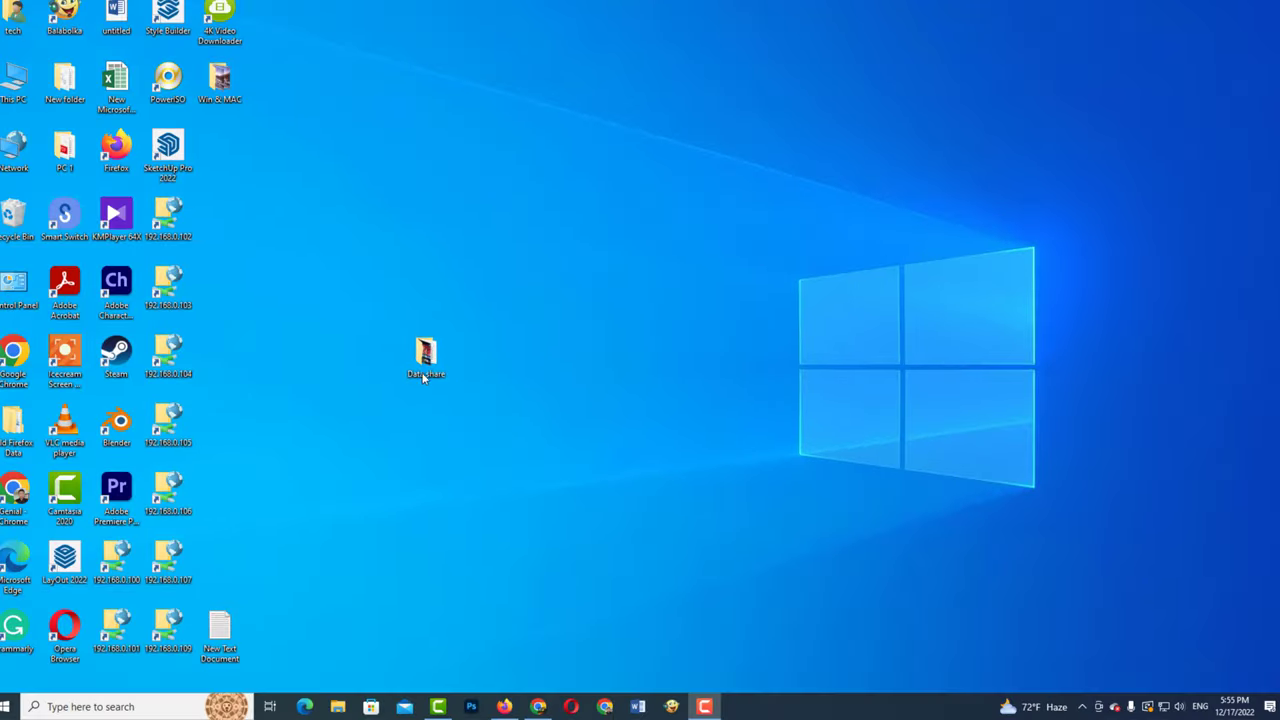
On the Windows computer, open the Data share folder on the desktop to check its contents
double_click(424, 360)
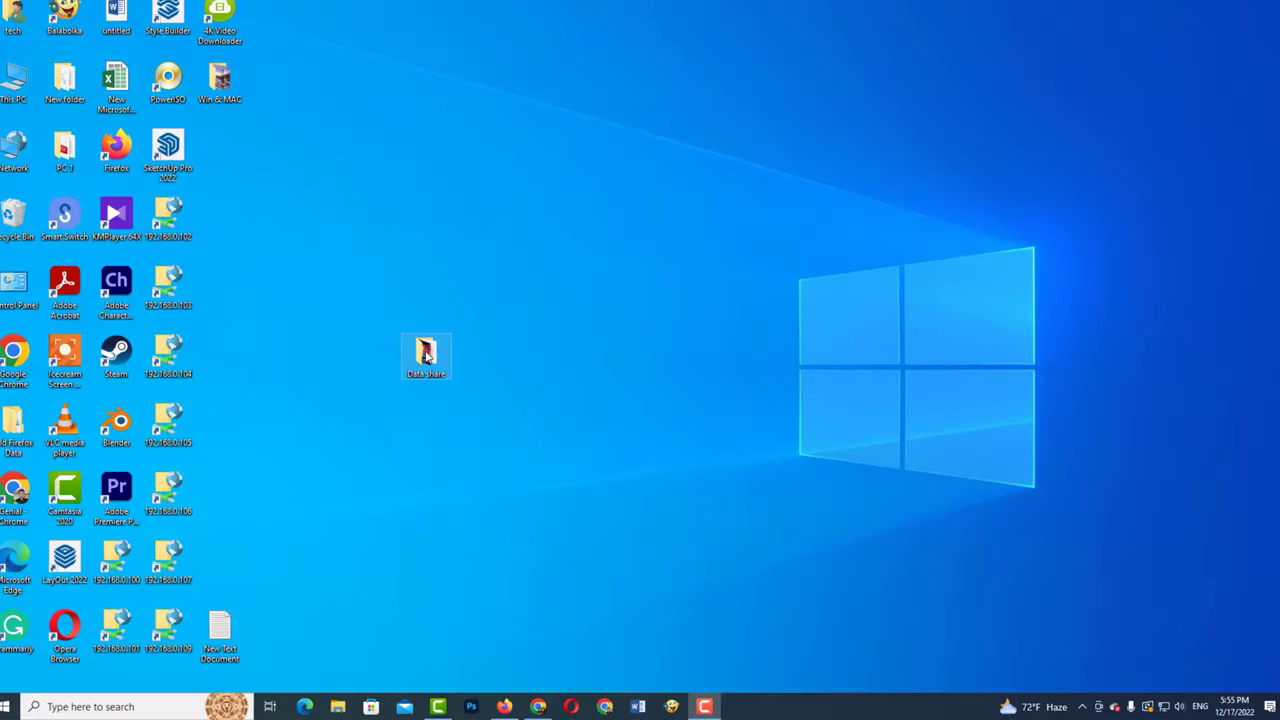